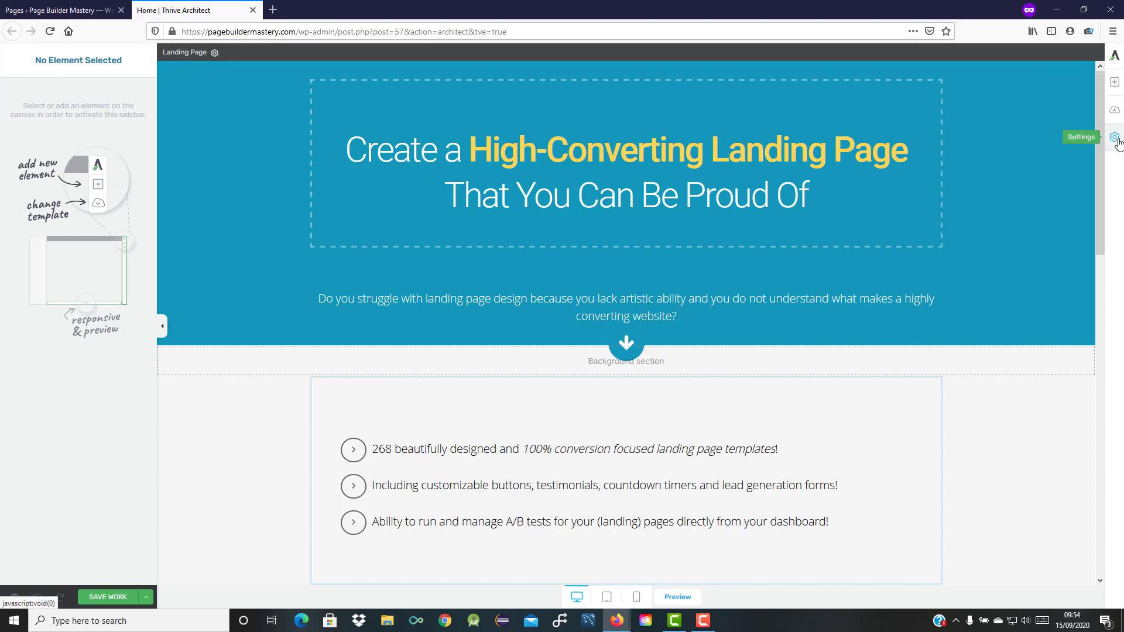
Add an Exit intent page event that also fires on mobile devices after 10 seconds.
click(1116, 139)
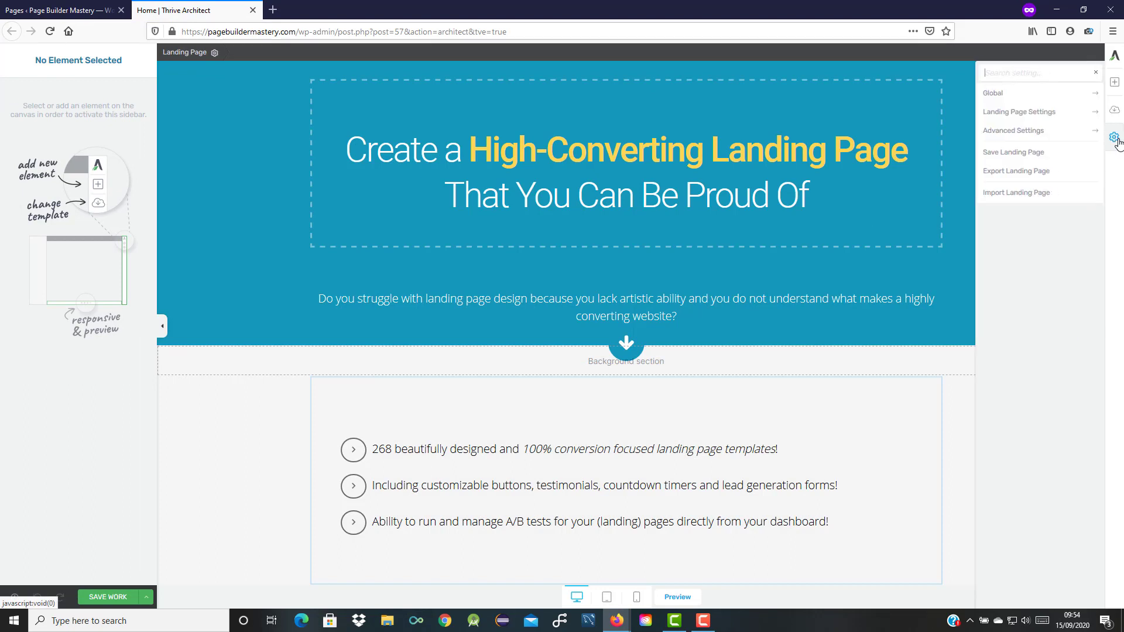
click(1033, 132)
click(1035, 136)
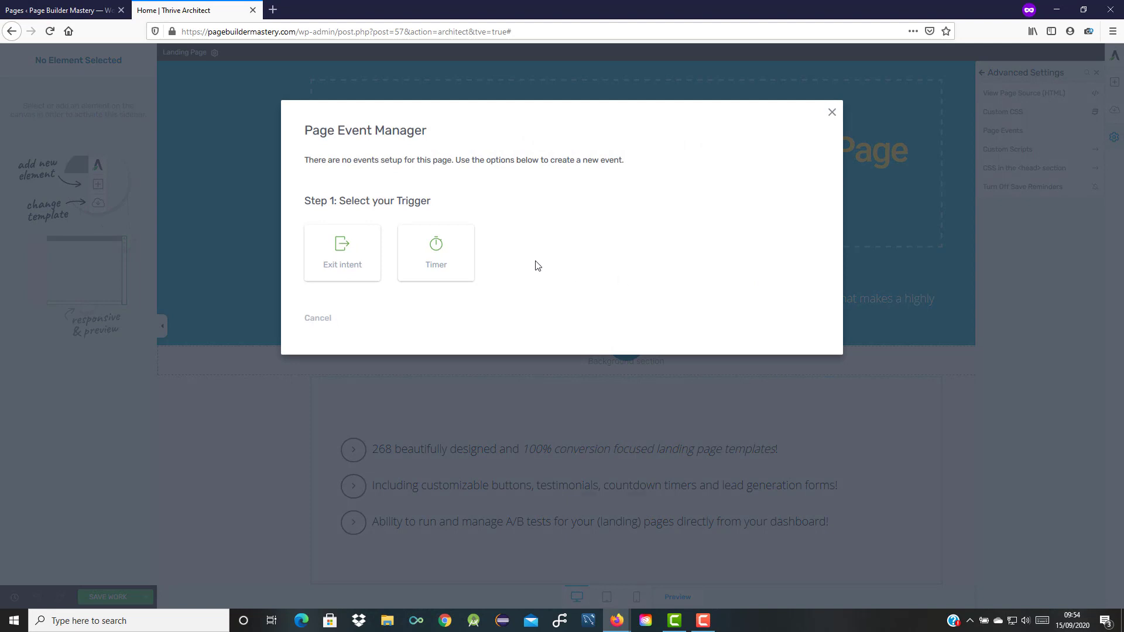
click(352, 252)
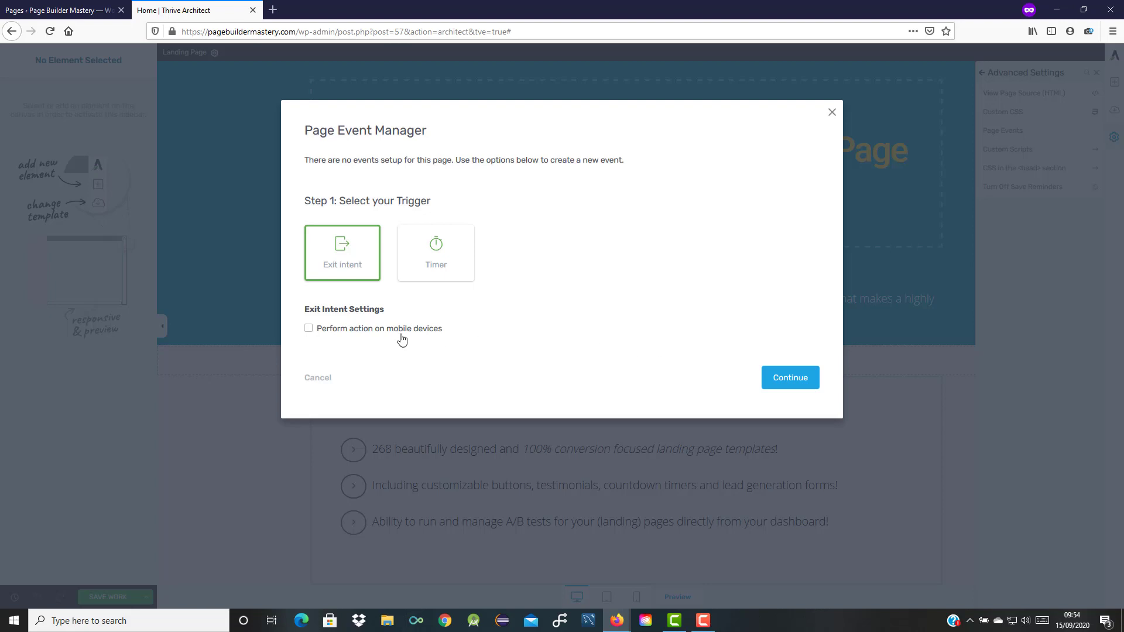
click(309, 329)
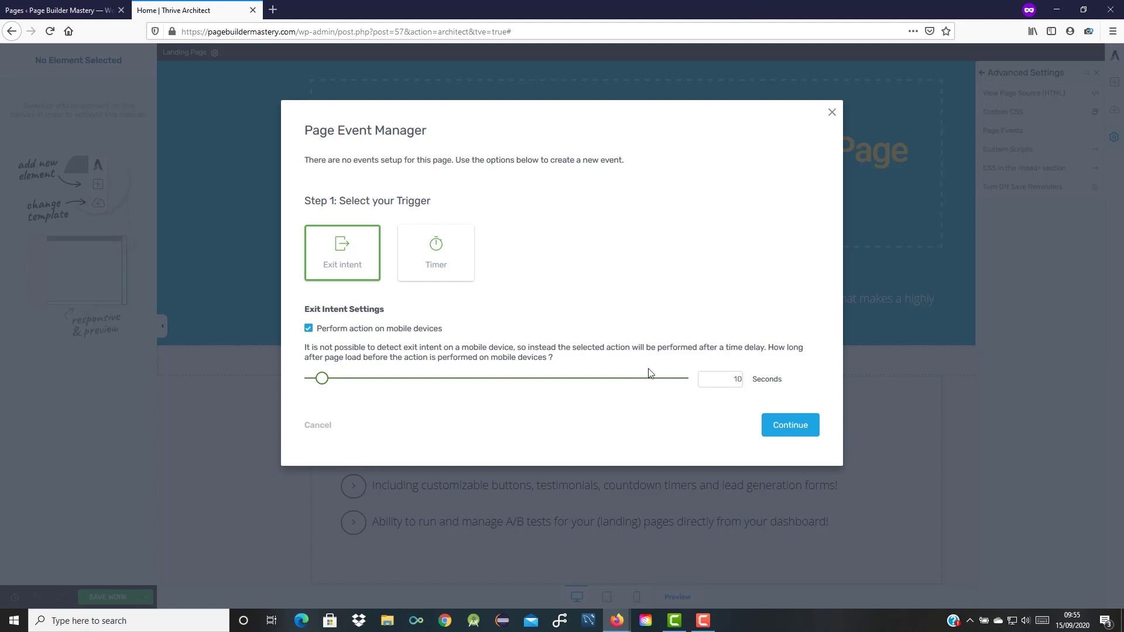
click(705, 377)
Make the event open a newly created Thrive Lightbox named 'lightbox Test'.
click(788, 429)
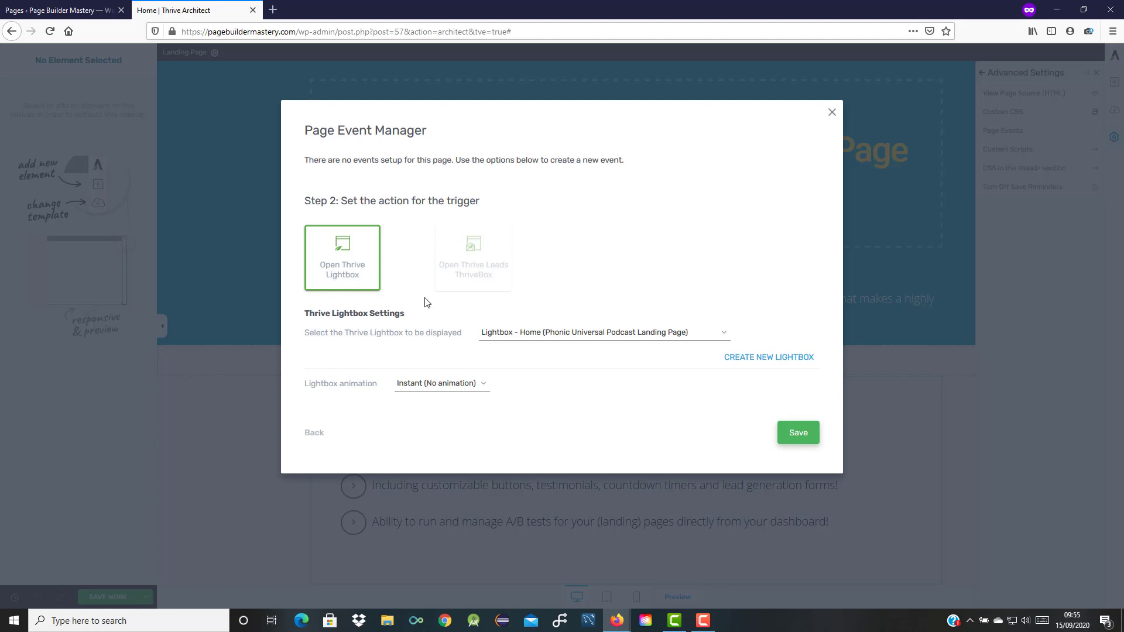
click(723, 336)
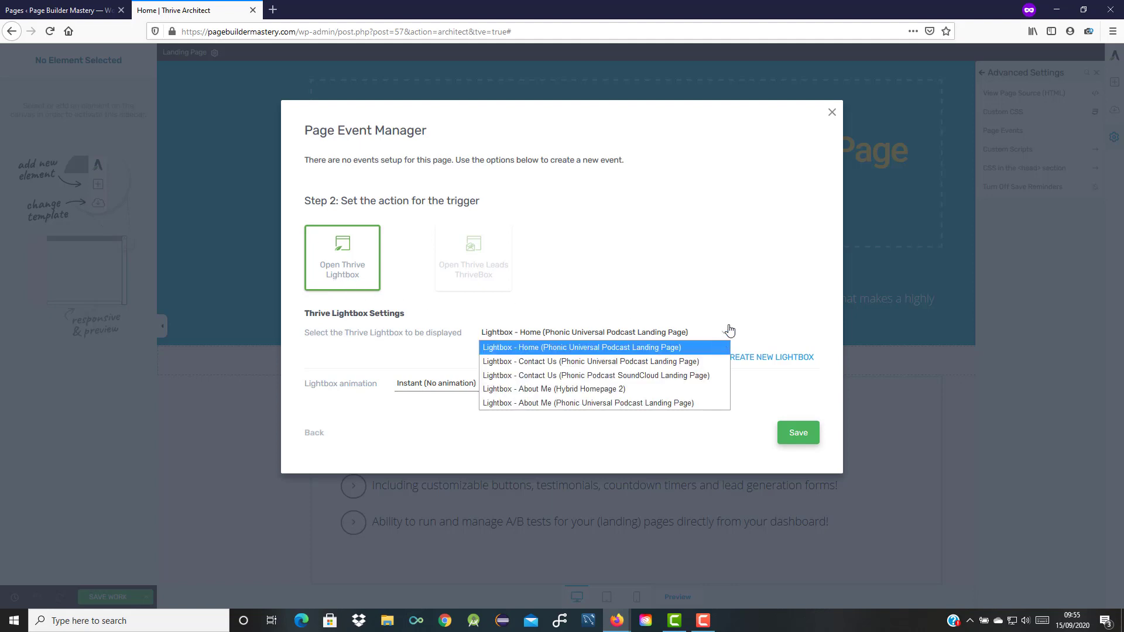
click(771, 310)
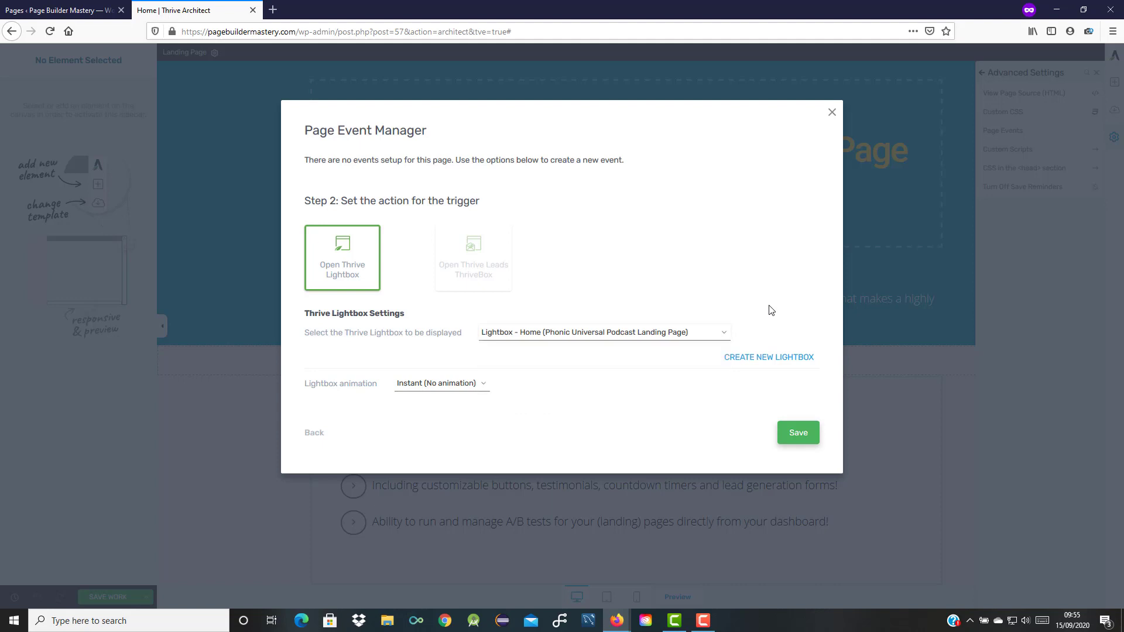
click(761, 359)
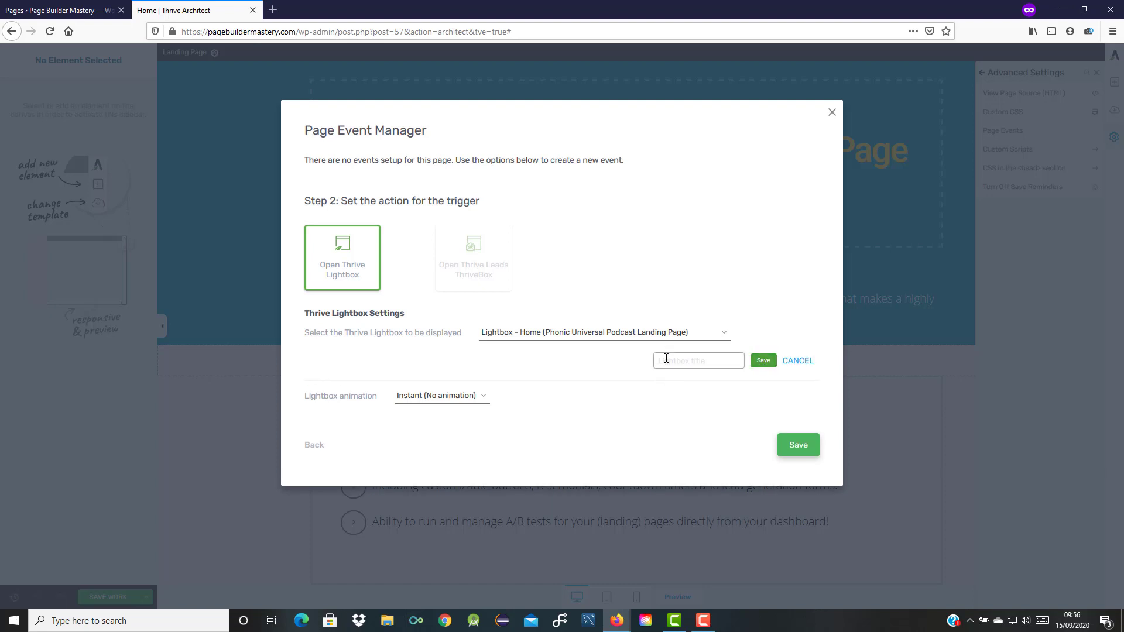
text(lightbox Test)
click(763, 361)
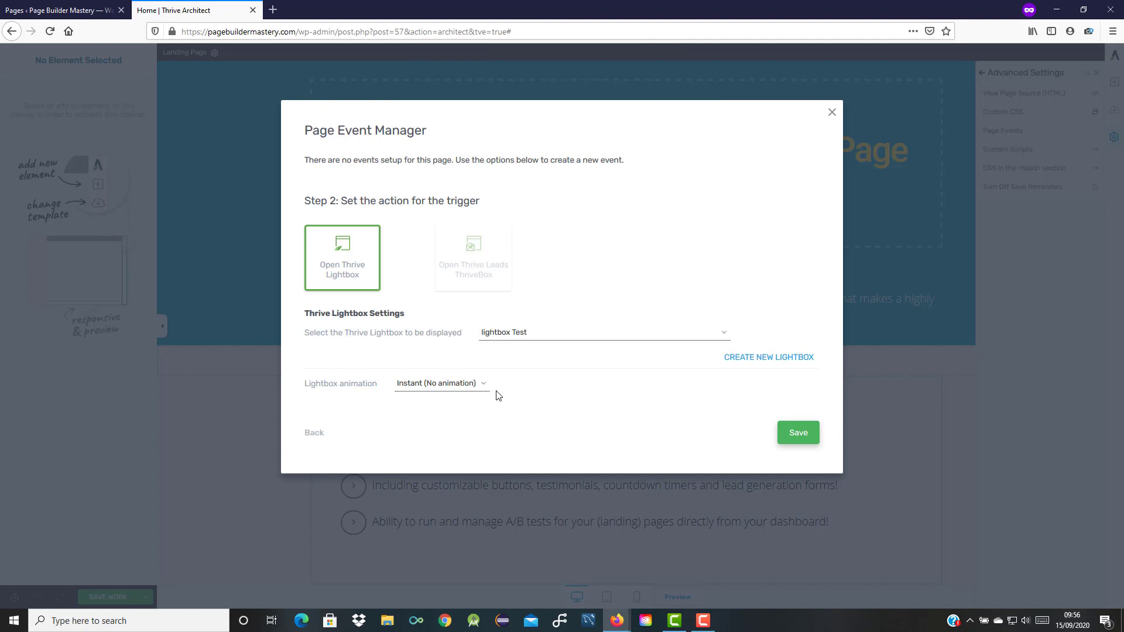
Keep the Instant (no animation) option and save the exit-intent event.
click(477, 385)
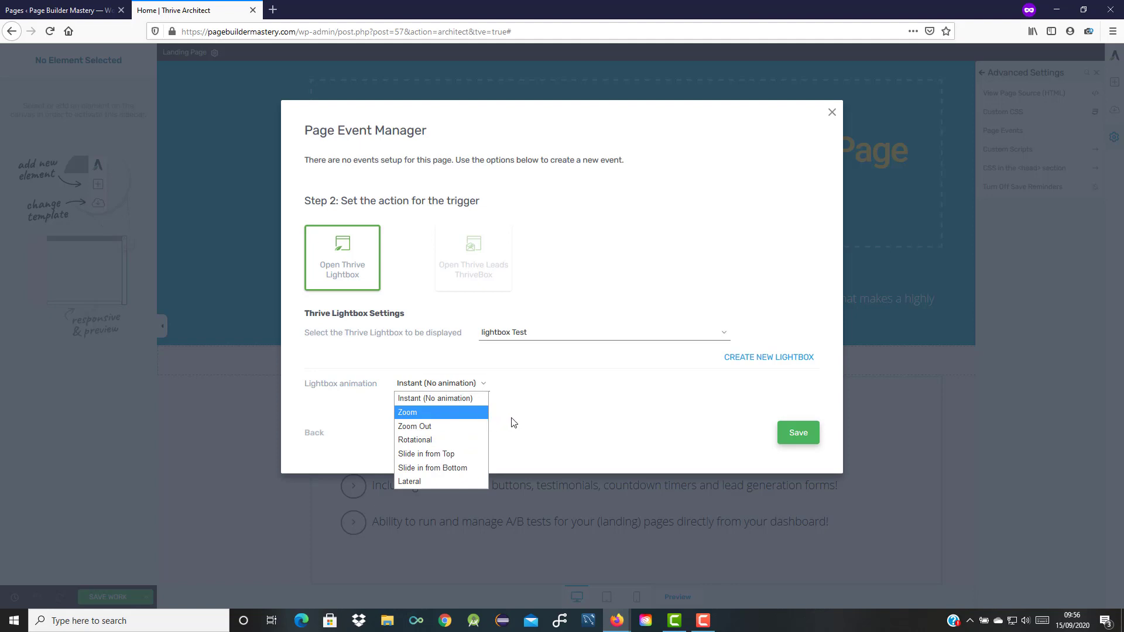
click(475, 400)
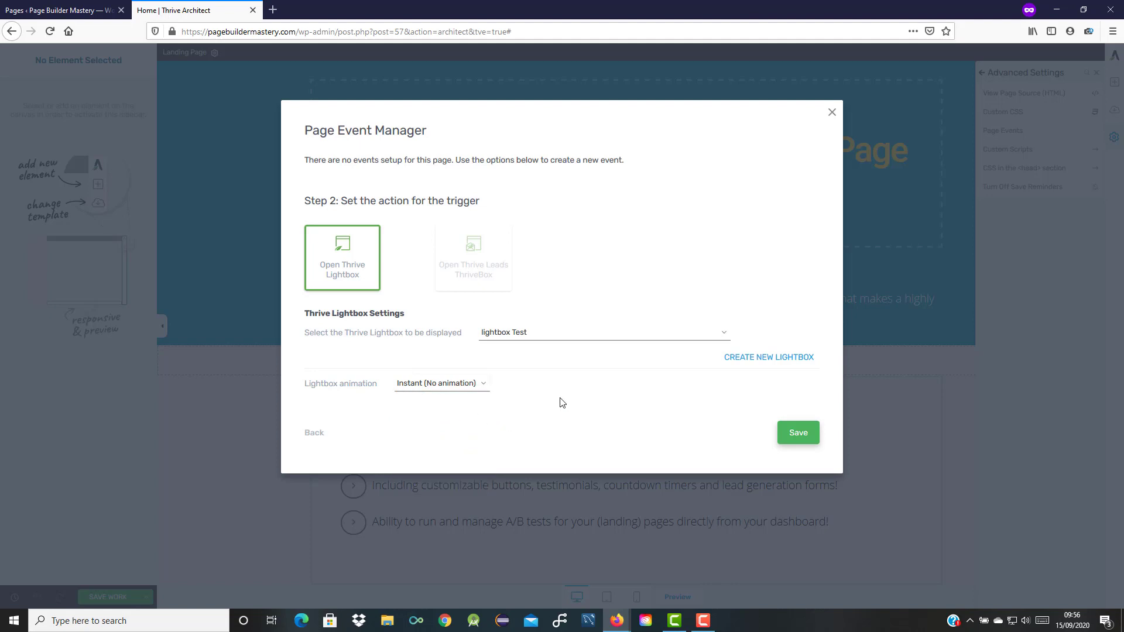
click(799, 433)
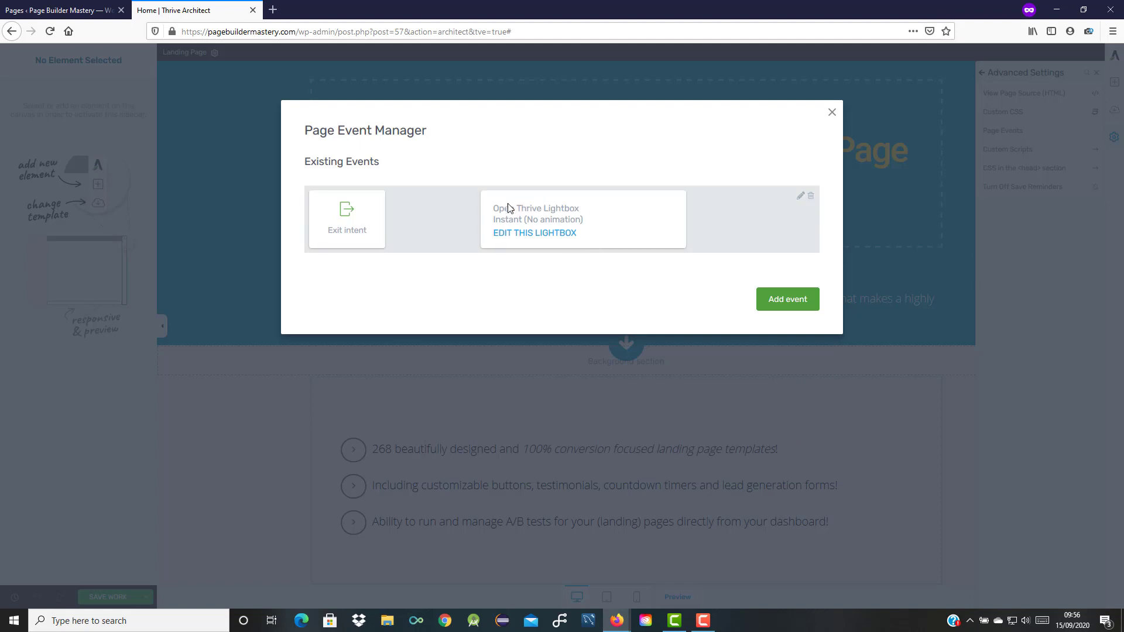
In the lightbox, add a centred Heading 2 text reading 'STOP ! Dont go just yet!'.
click(527, 234)
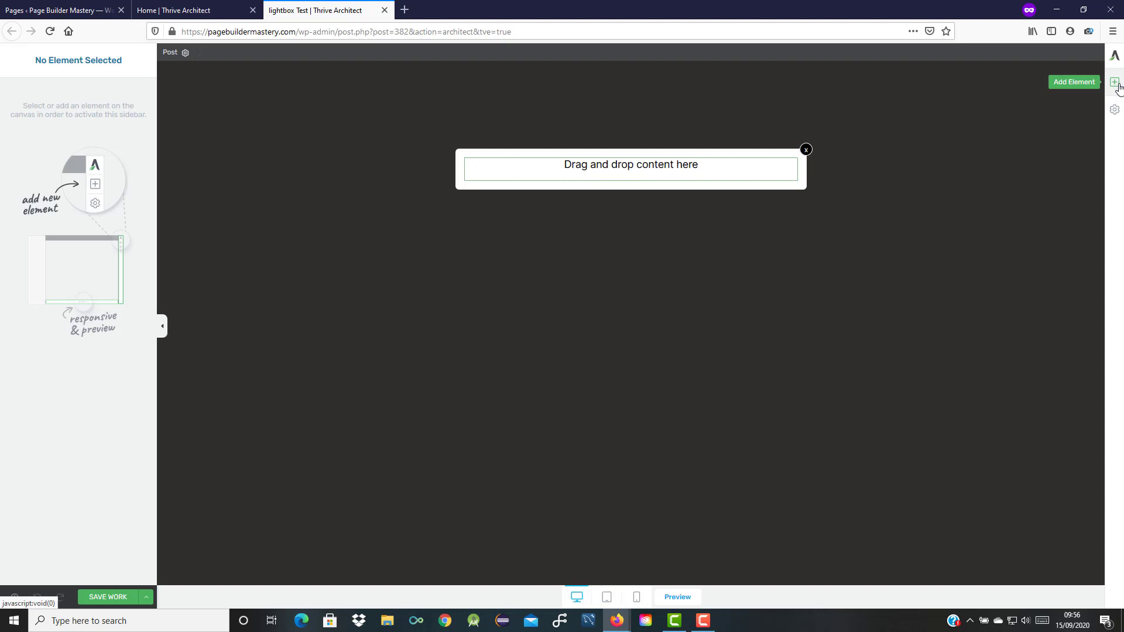
click(1116, 85)
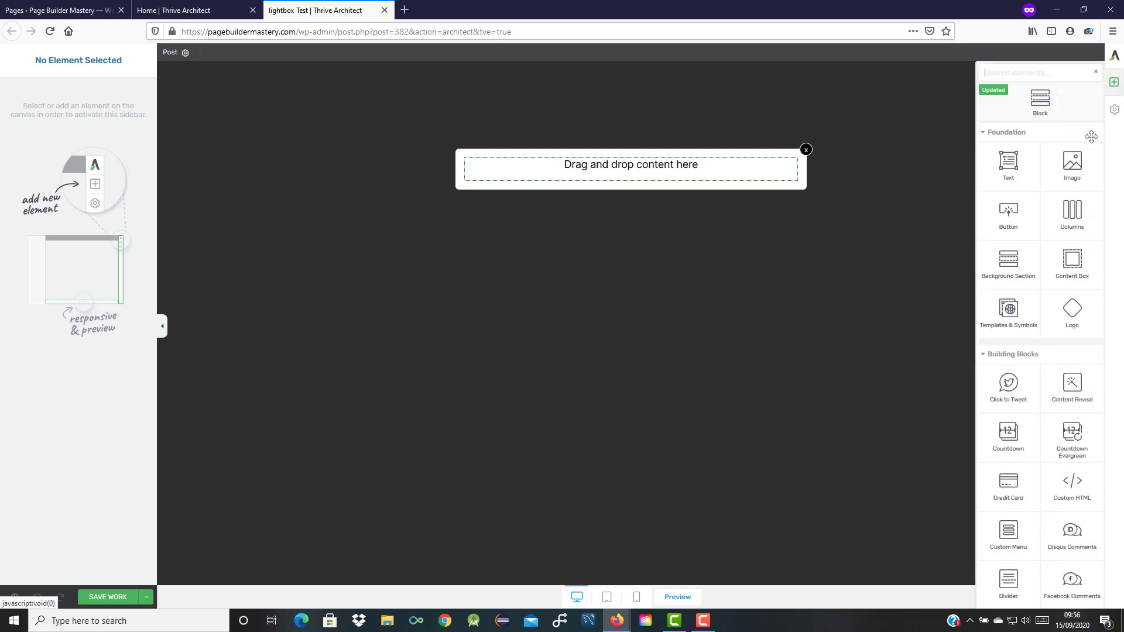
drag(1006, 165, 697, 170)
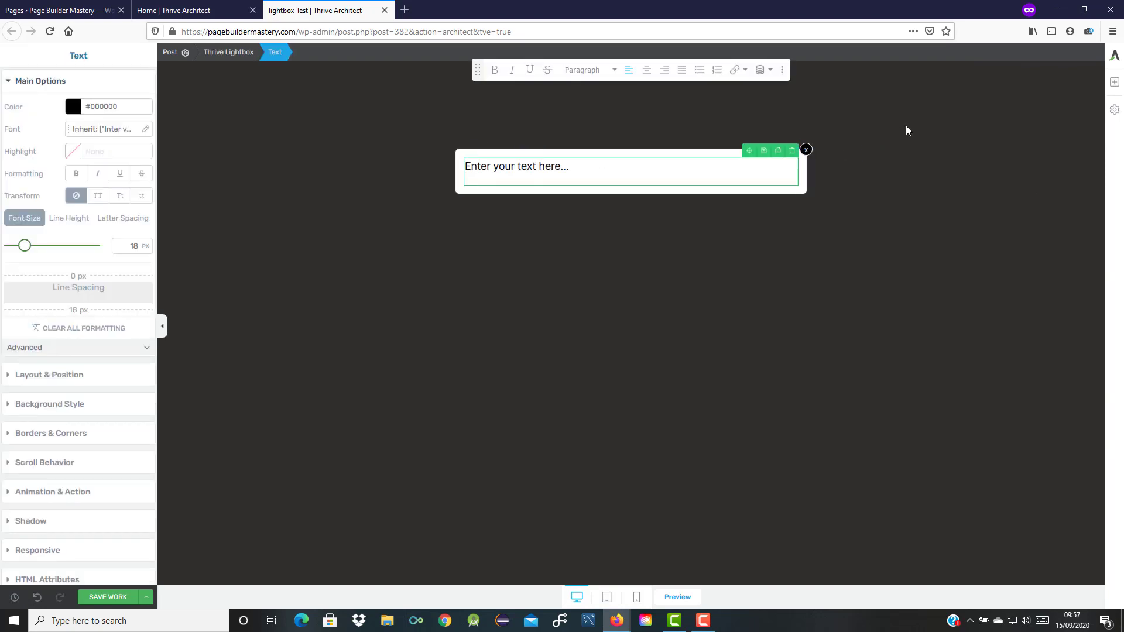
text(STOP ! Dont go just yet!)
click(646, 72)
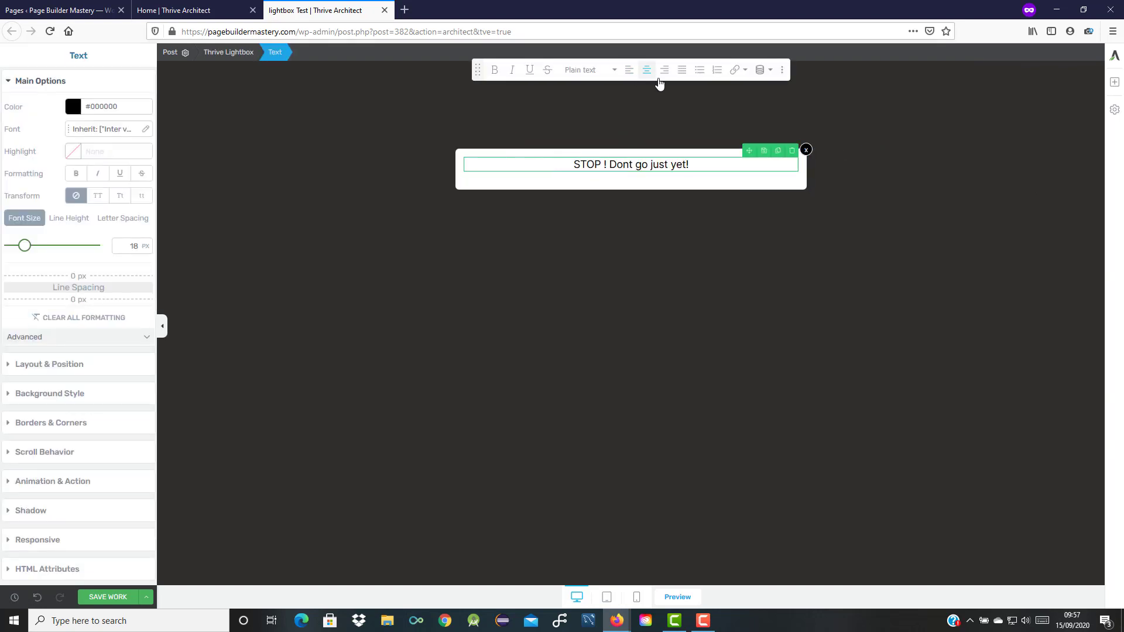
triple_click(676, 164)
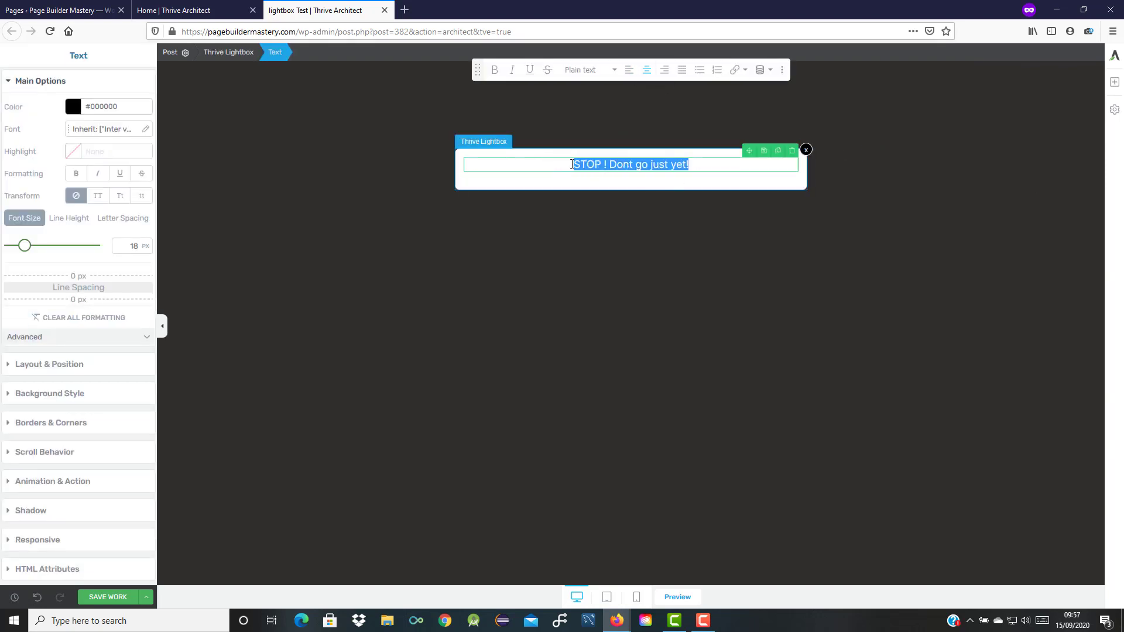
click(611, 72)
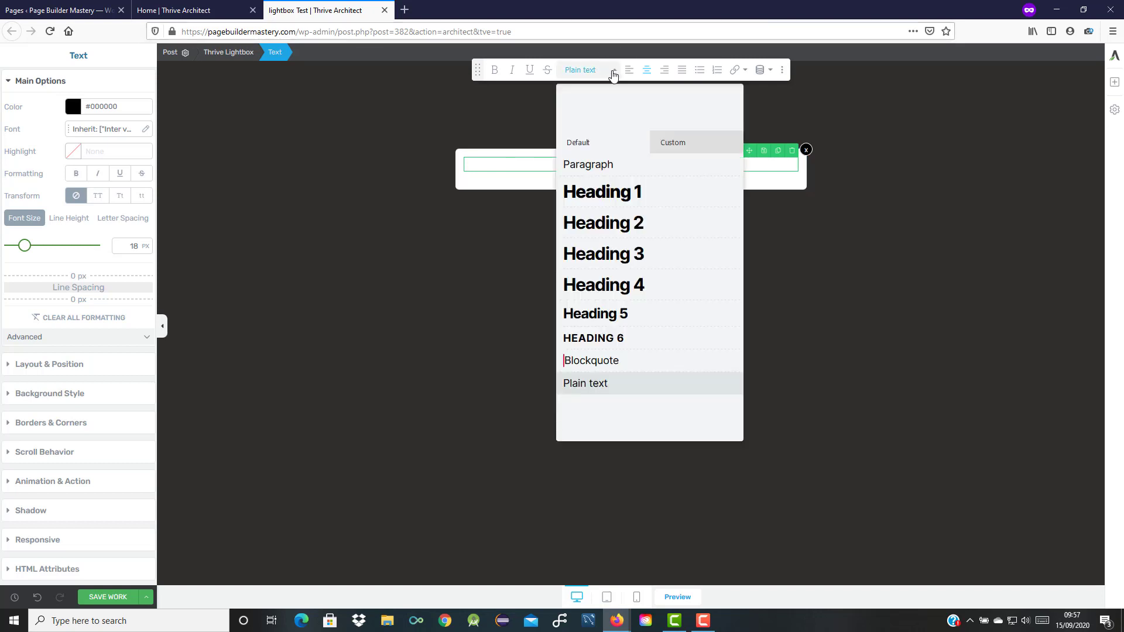
click(625, 227)
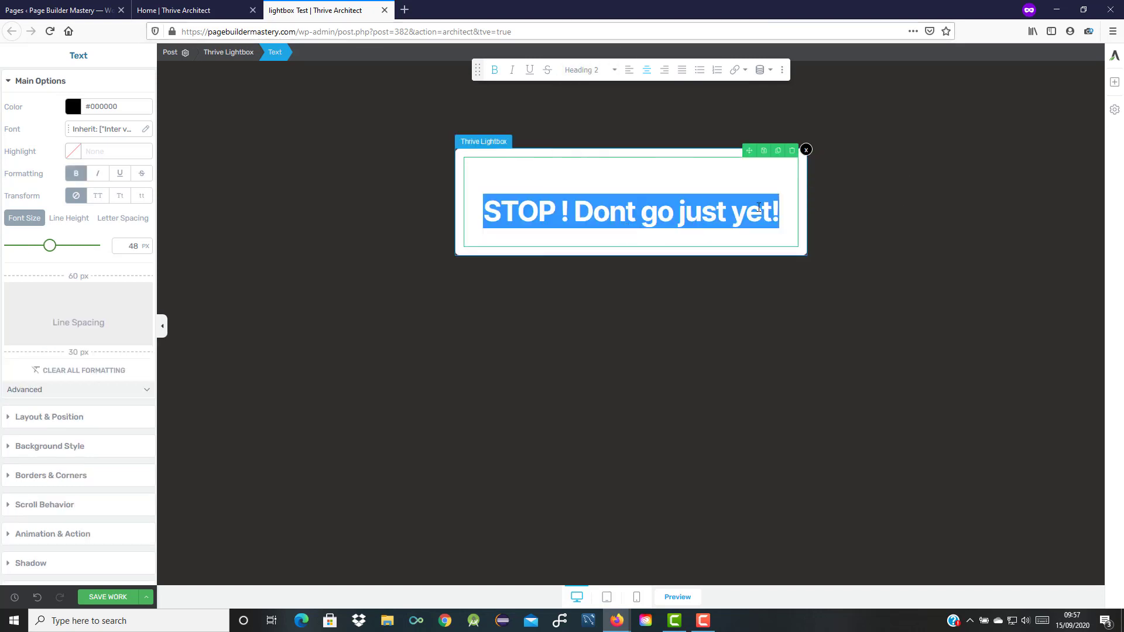
click(789, 215)
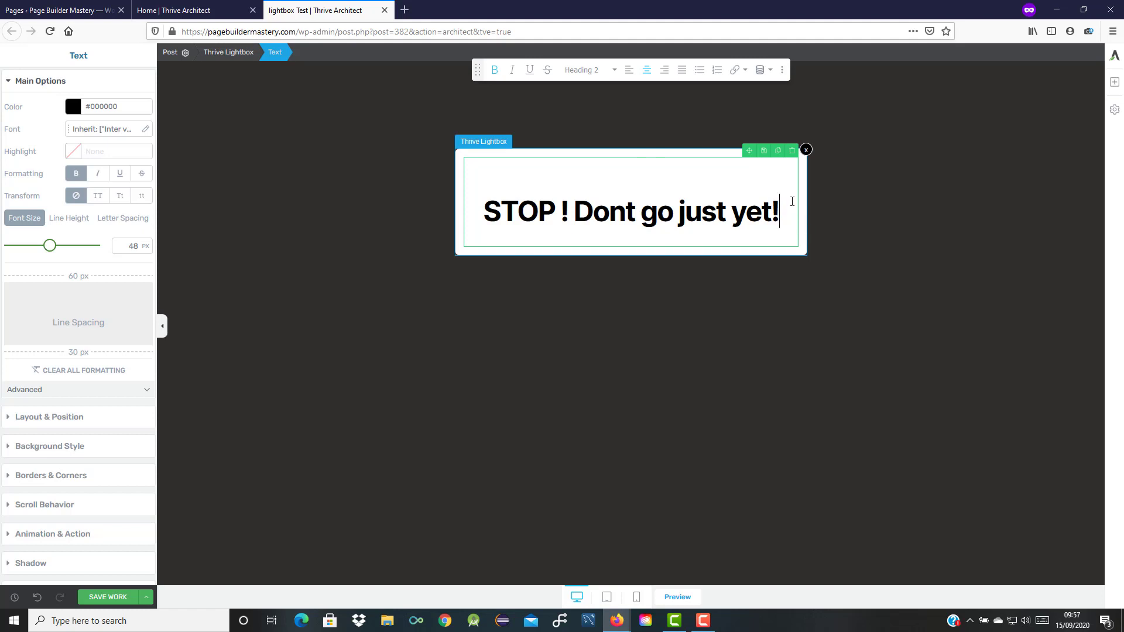
Insert the stop-man image from the library below the heading and align it centre.
click(1114, 85)
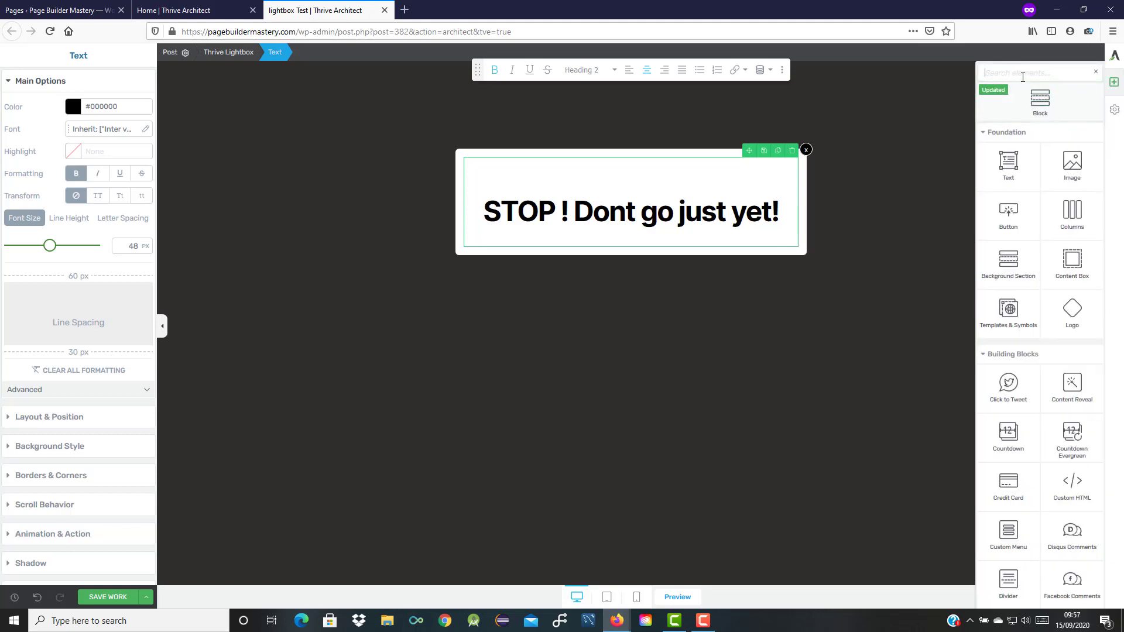
text(ima)
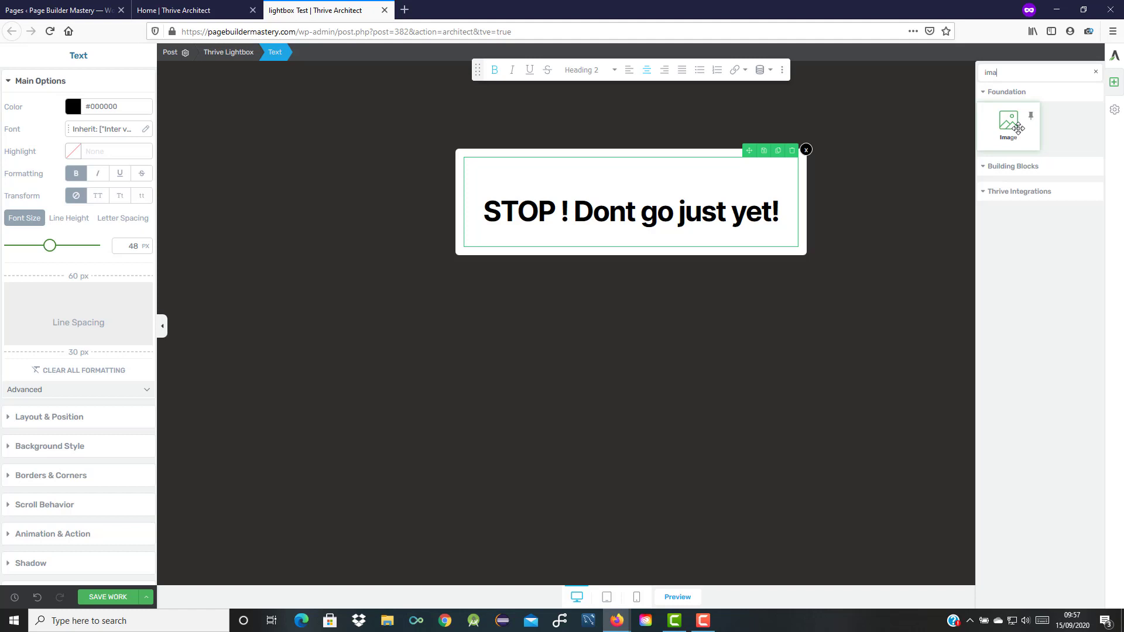
drag(1018, 128, 703, 245)
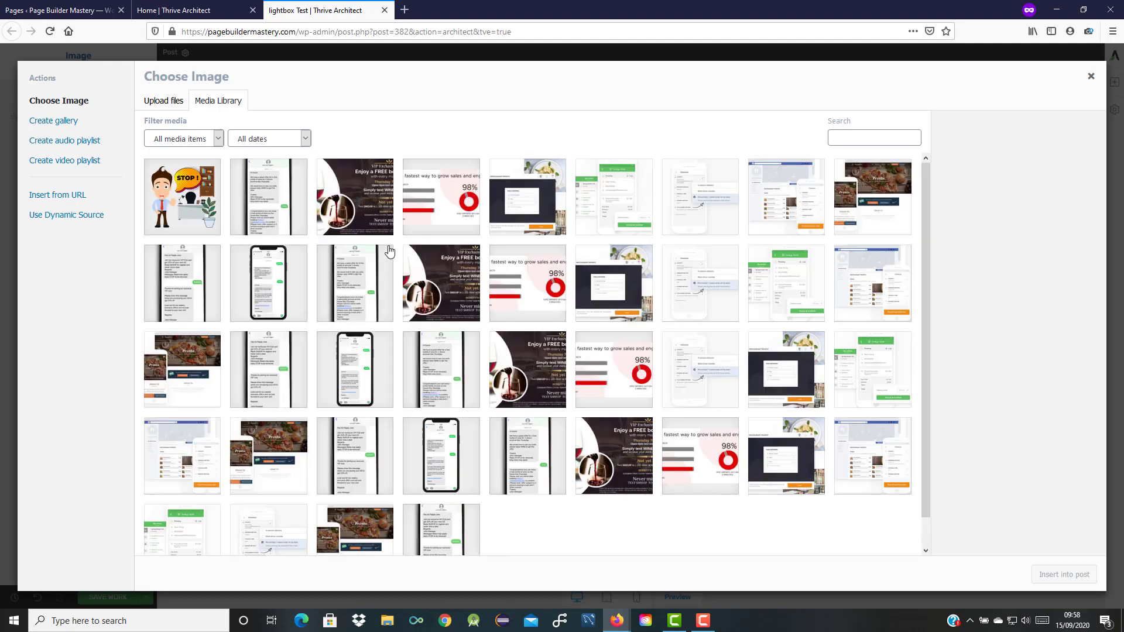
click(183, 202)
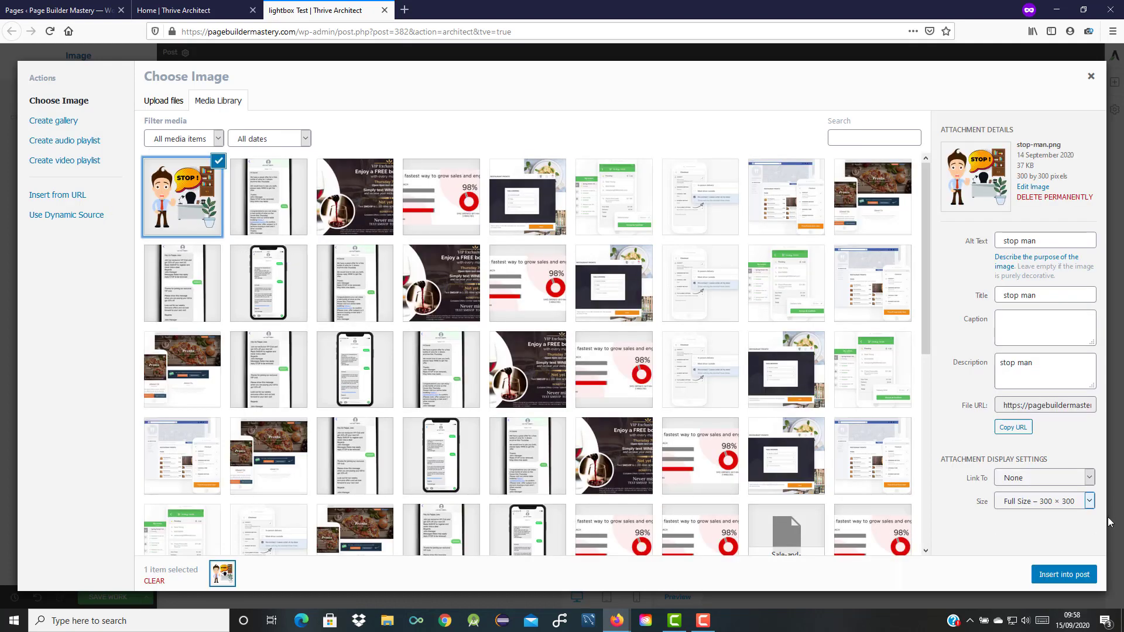
click(1060, 574)
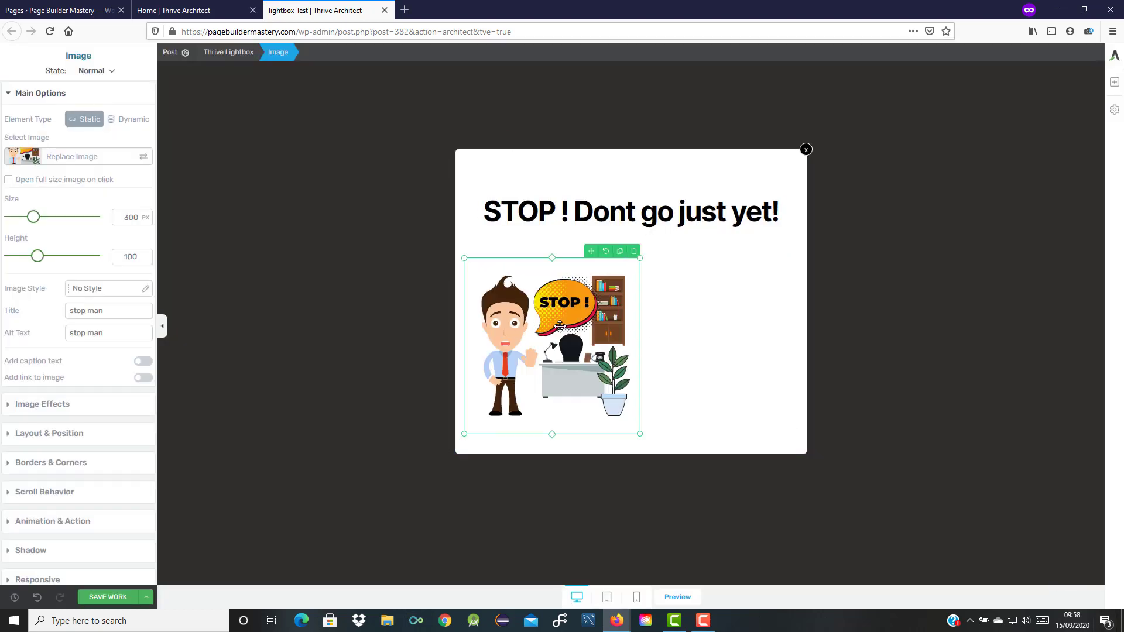
click(65, 433)
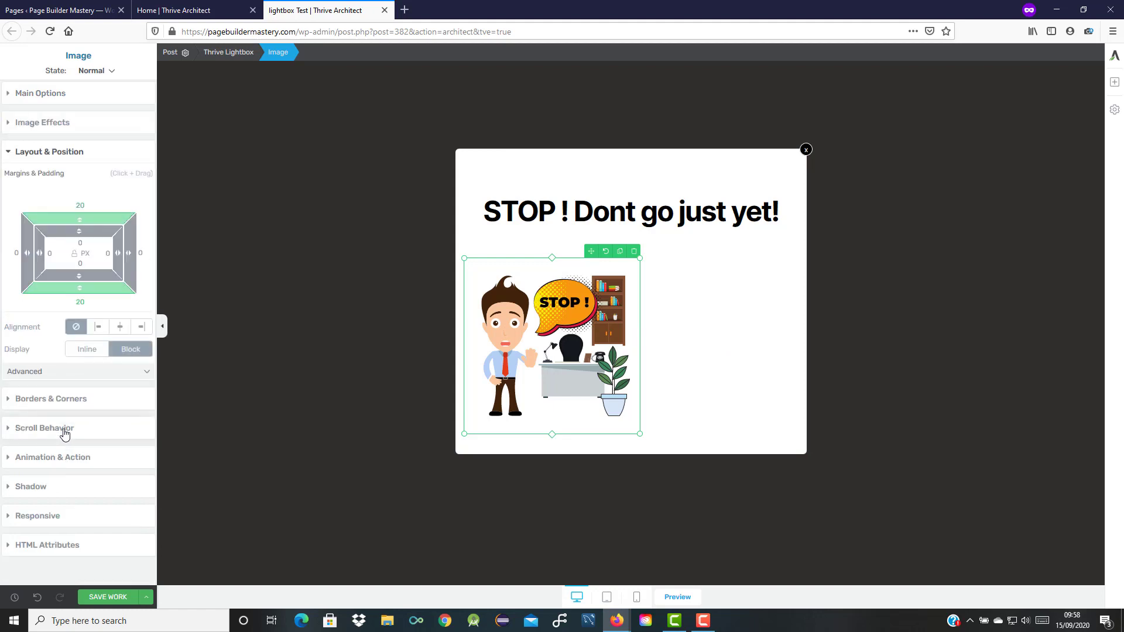
click(120, 328)
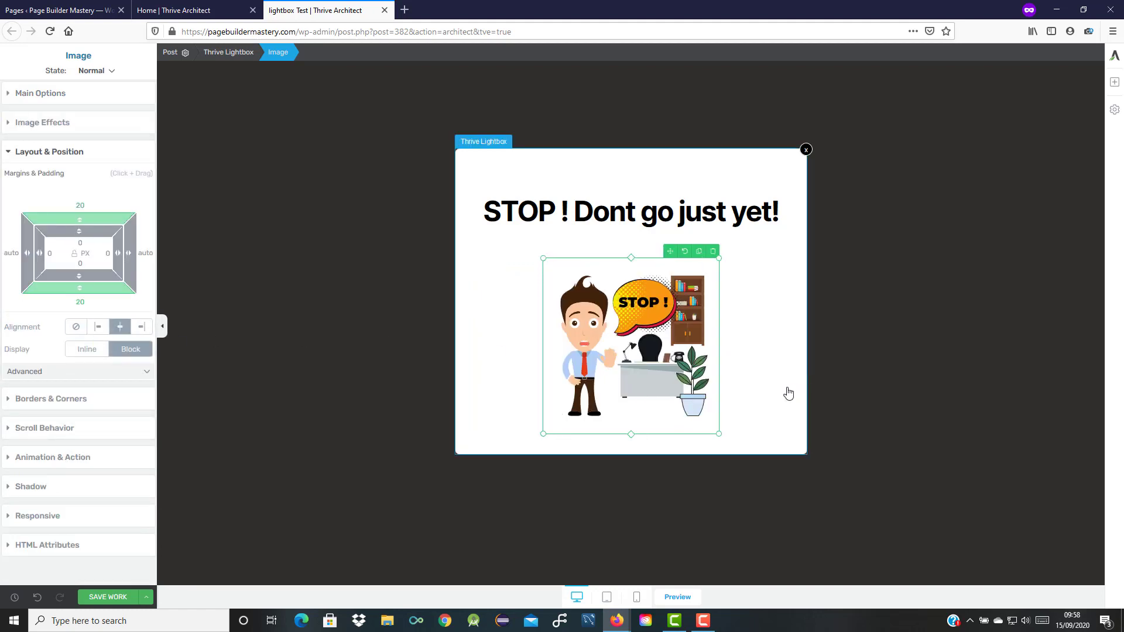
click(759, 406)
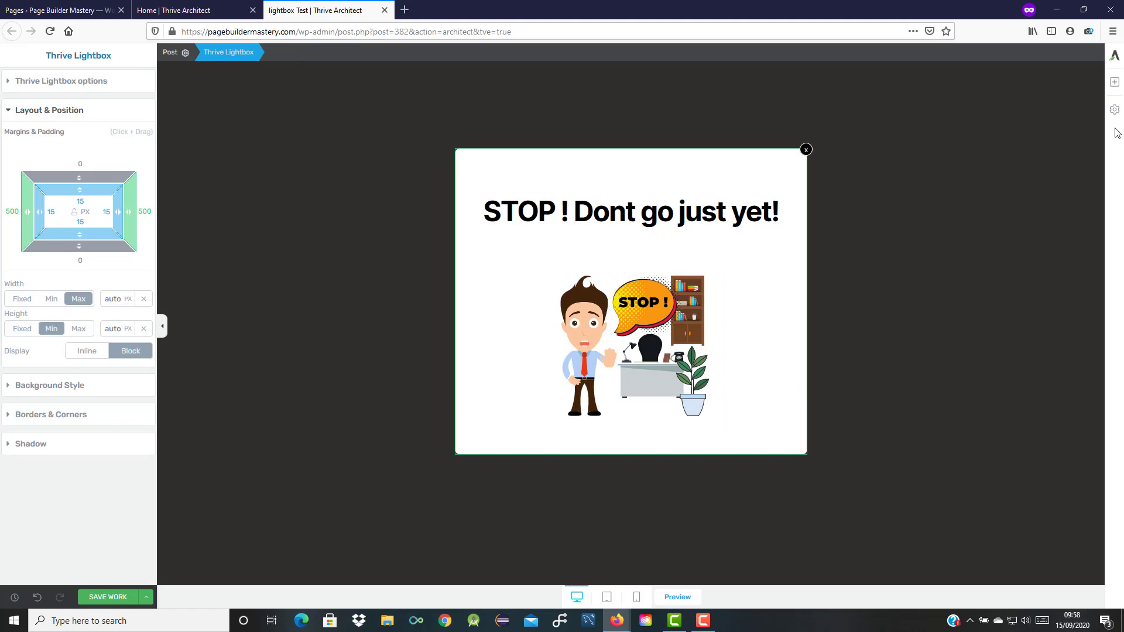
Add a Lead Generation form below the image using the single email field template.
click(1115, 83)
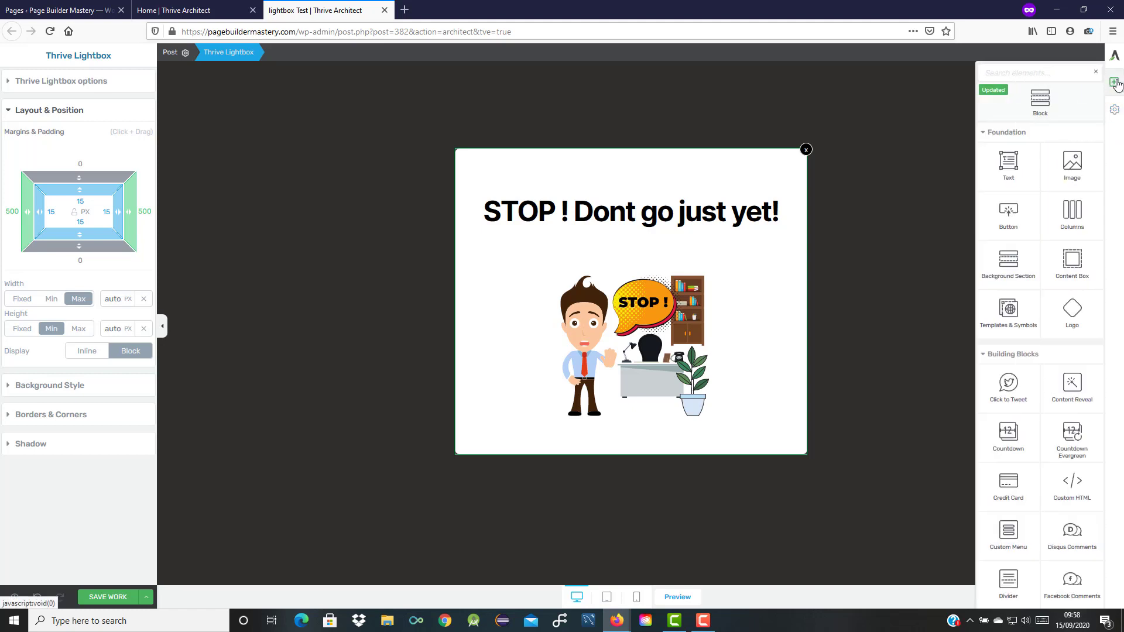
click(1027, 74)
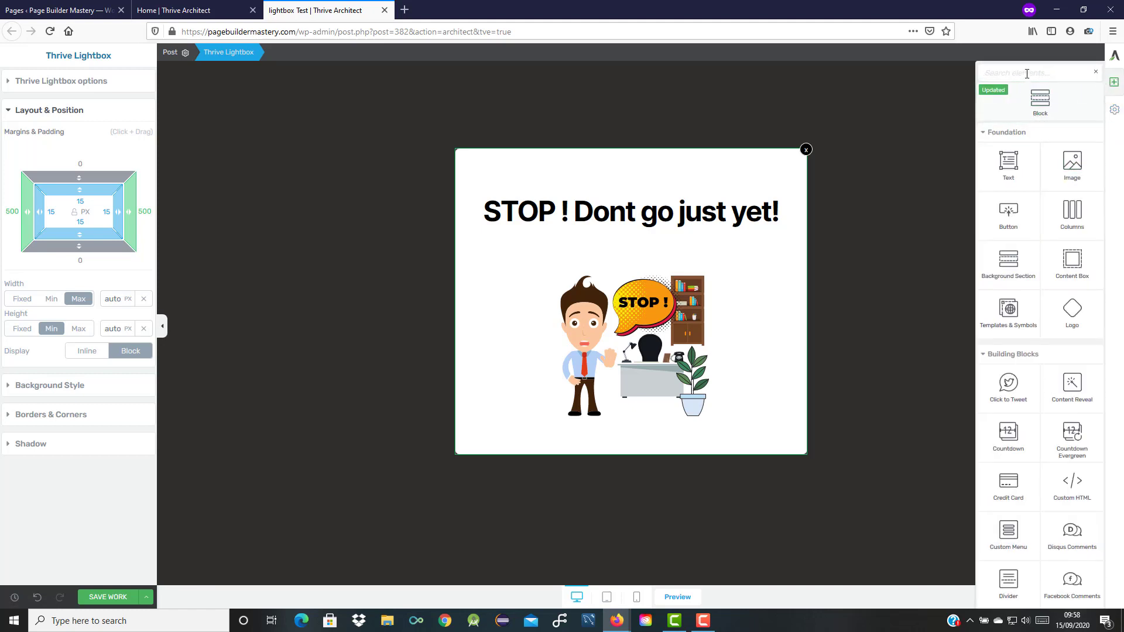
text(le)
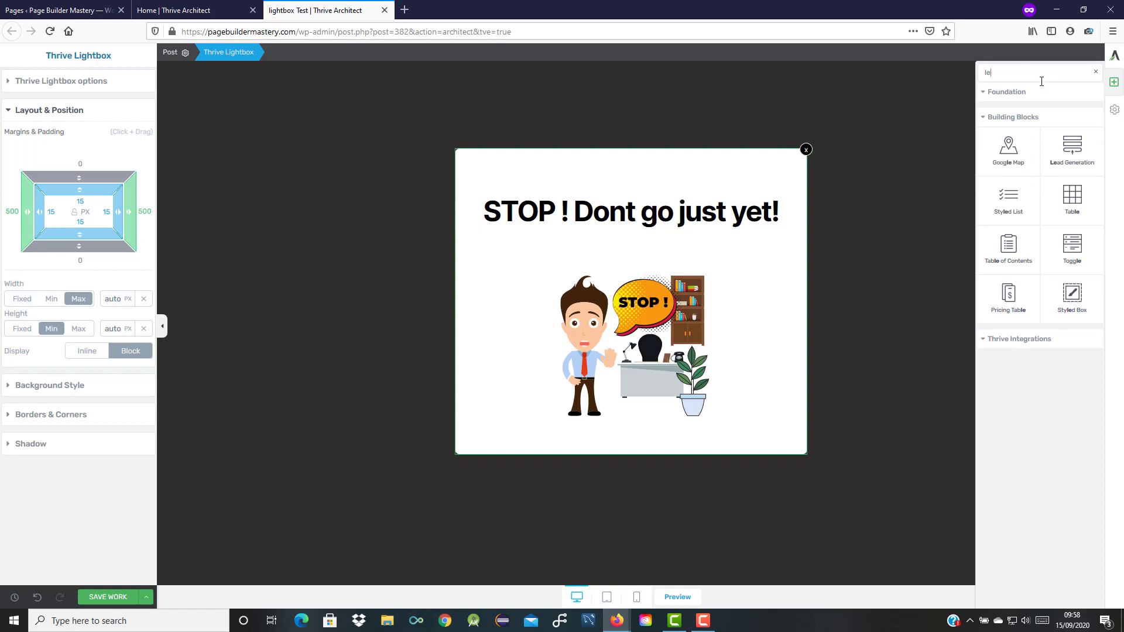
text(a)
drag(1006, 146, 644, 442)
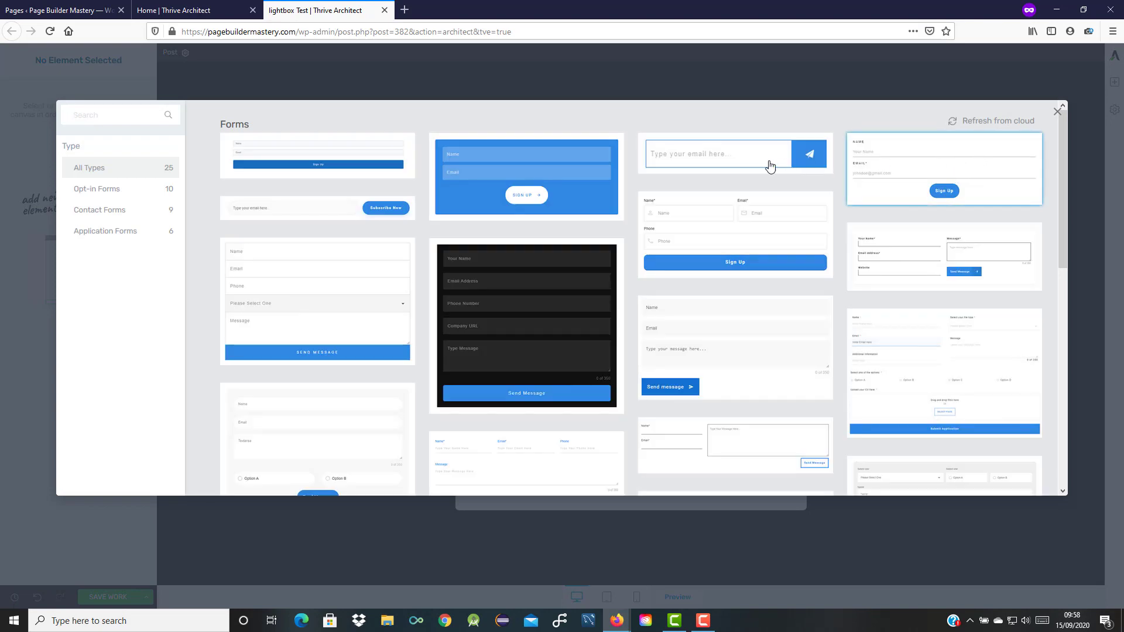
click(746, 161)
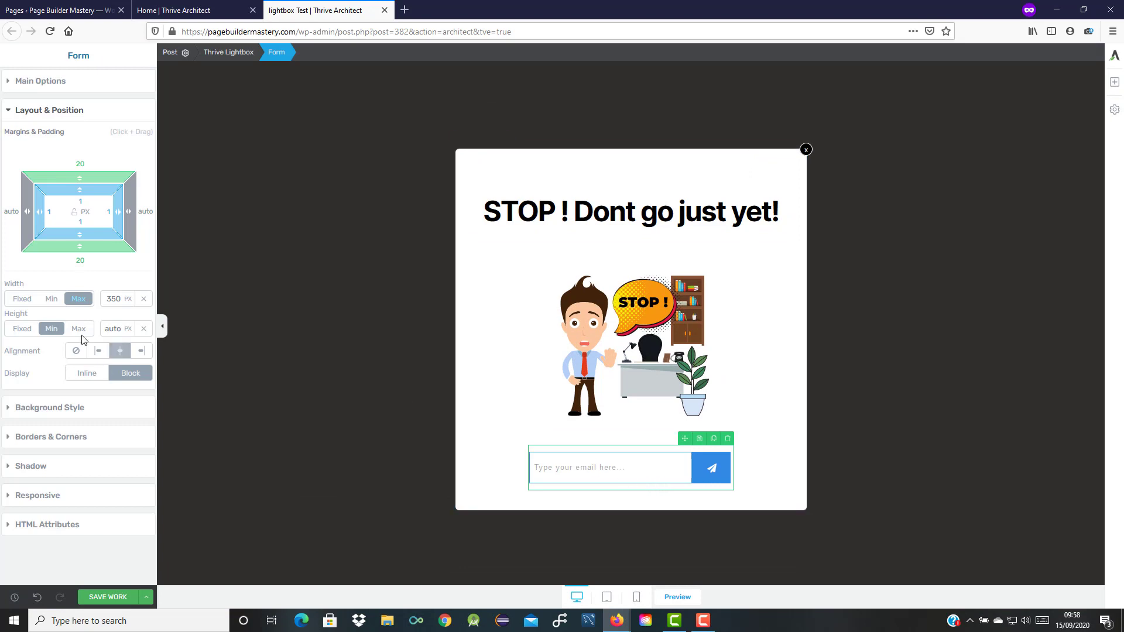
click(11, 81)
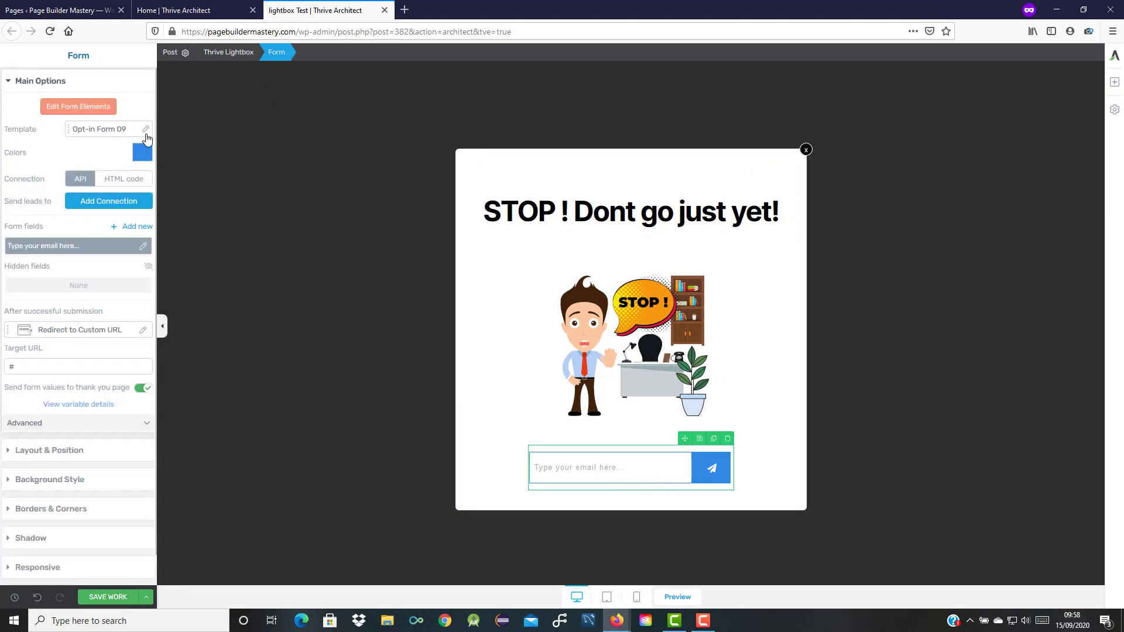
Connect the form to AWeber with the Page Builder Mastery mailing list.
click(111, 205)
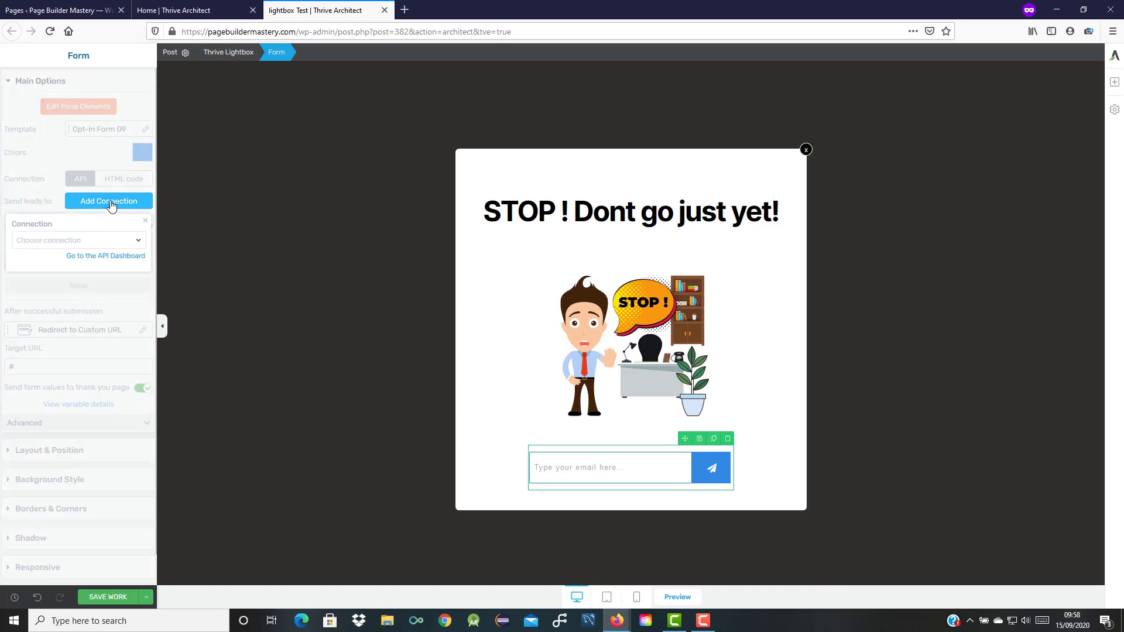
click(138, 242)
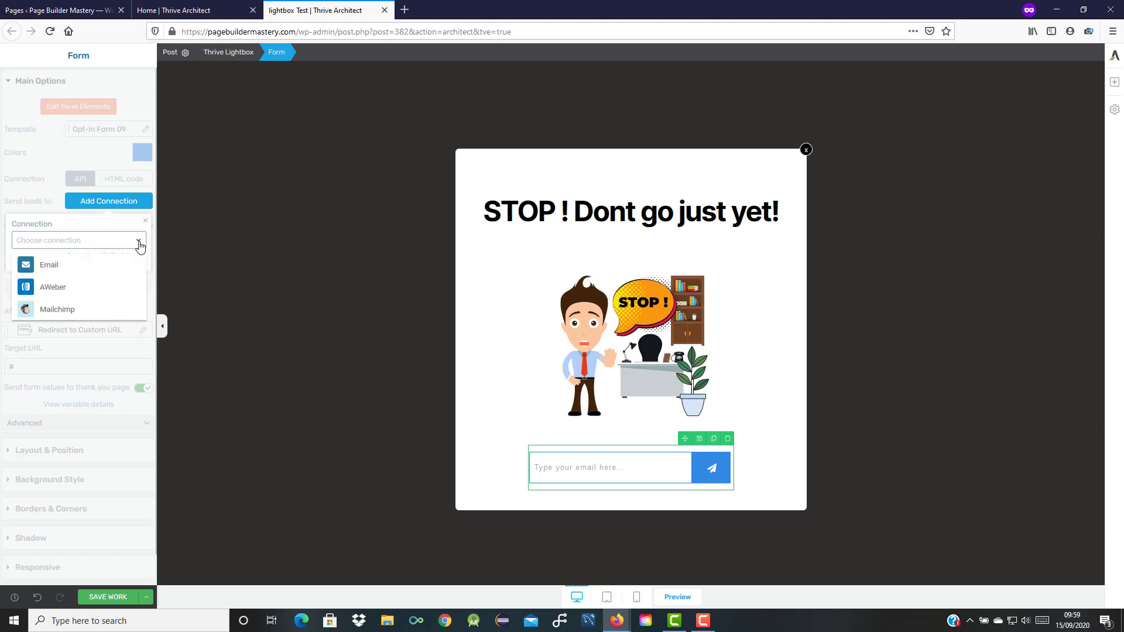
click(116, 287)
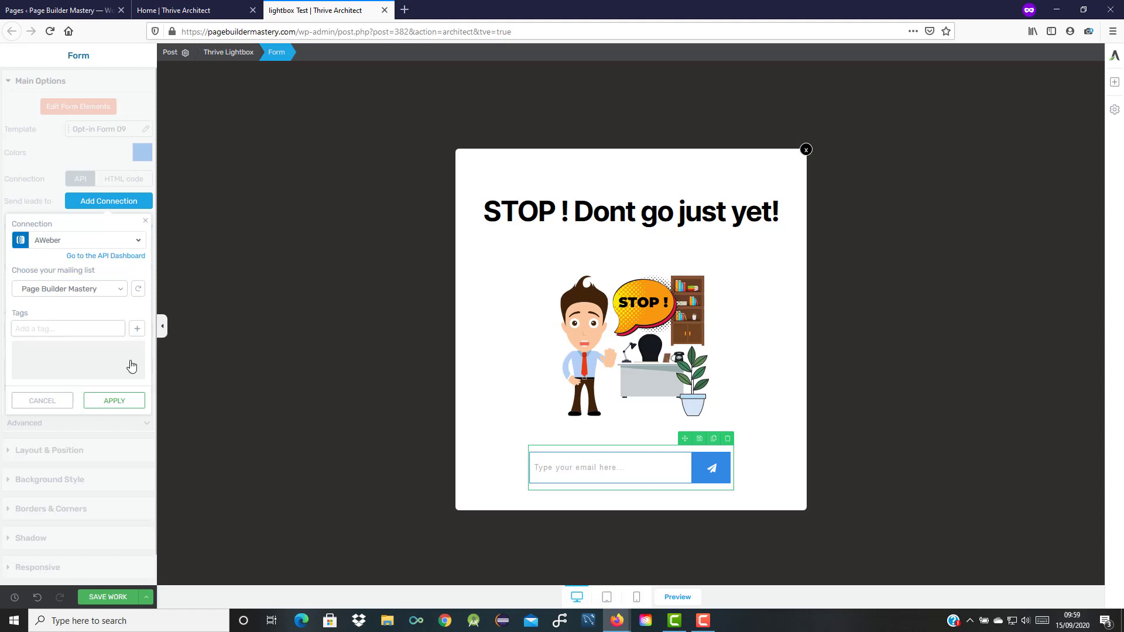
click(130, 403)
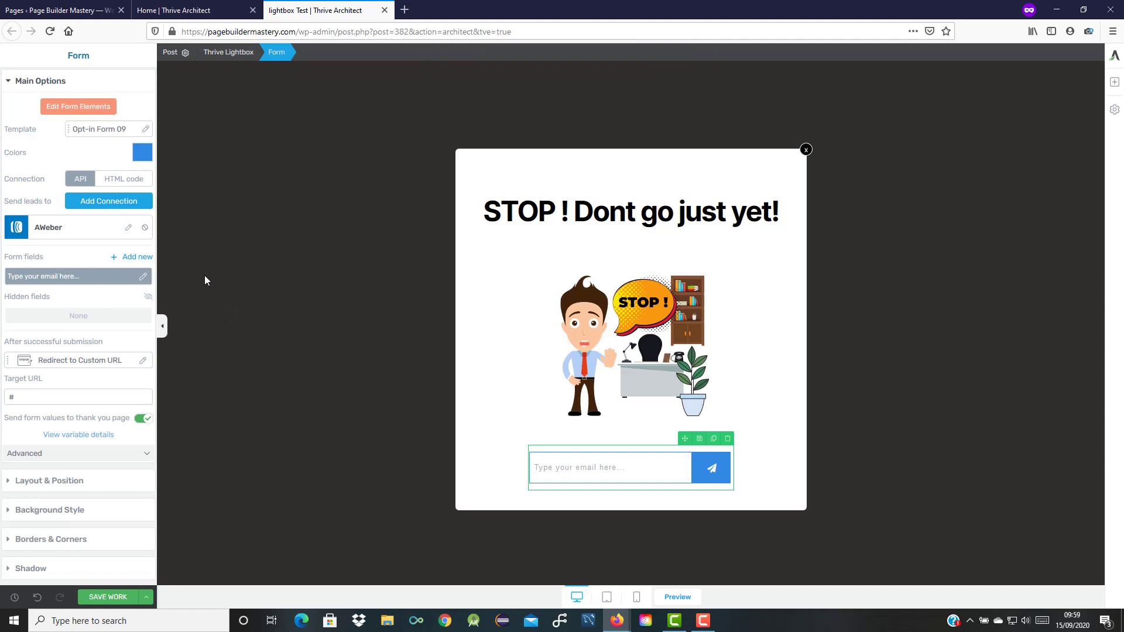
Add a GDPR Checkbox field to the opt-in form.
click(130, 258)
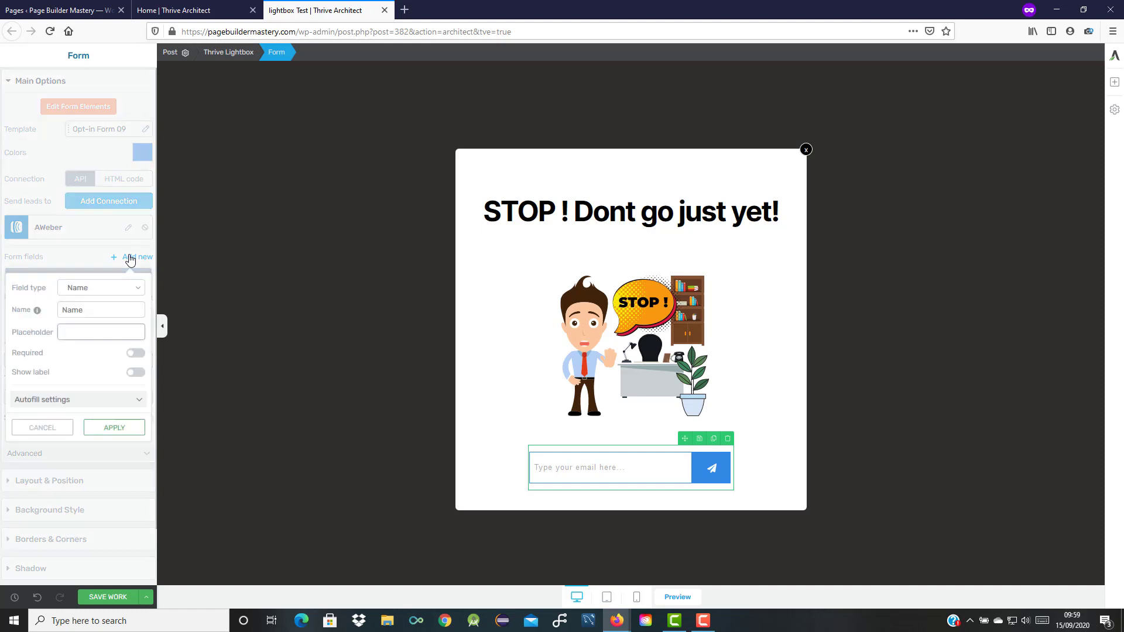
click(140, 288)
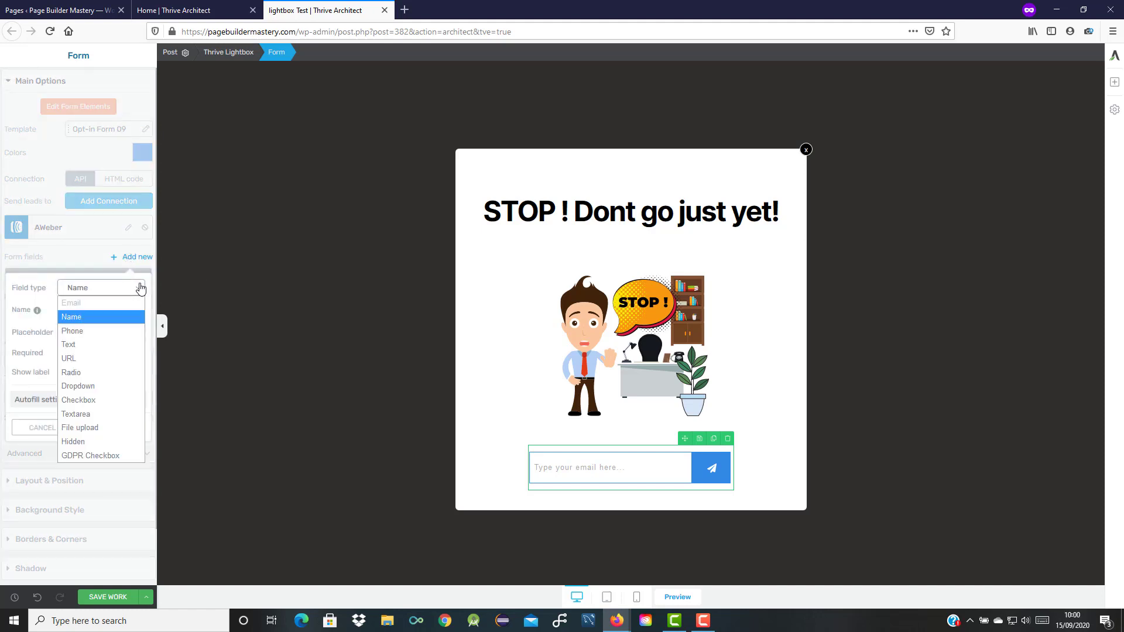
click(123, 456)
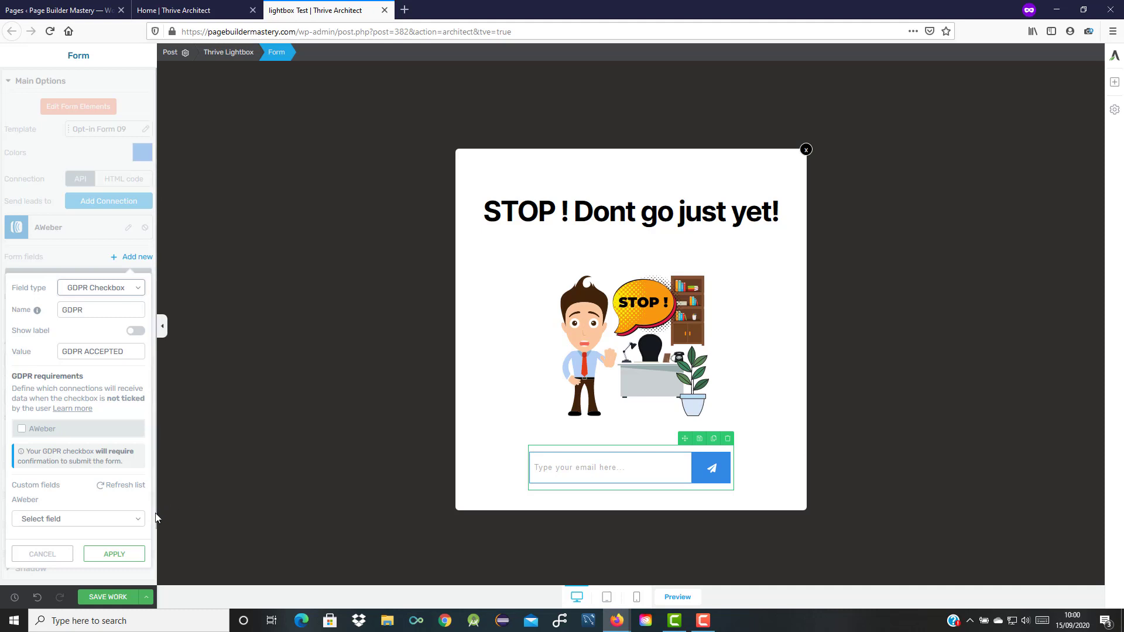
click(115, 554)
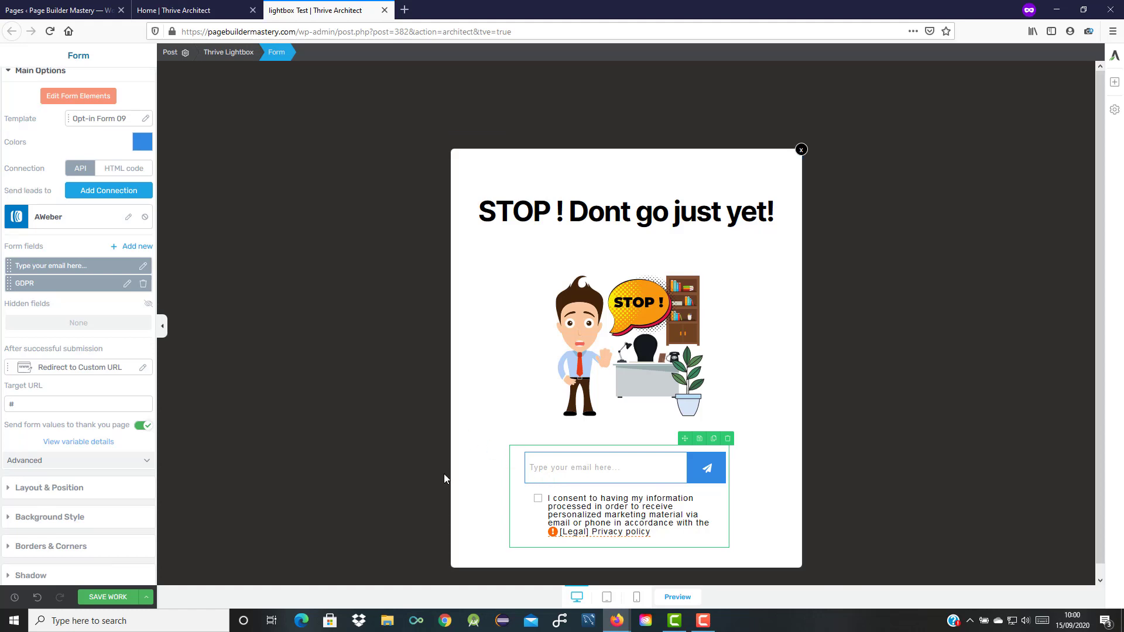
Save the lightbox and the Home page, closing both editor tabs.
click(111, 599)
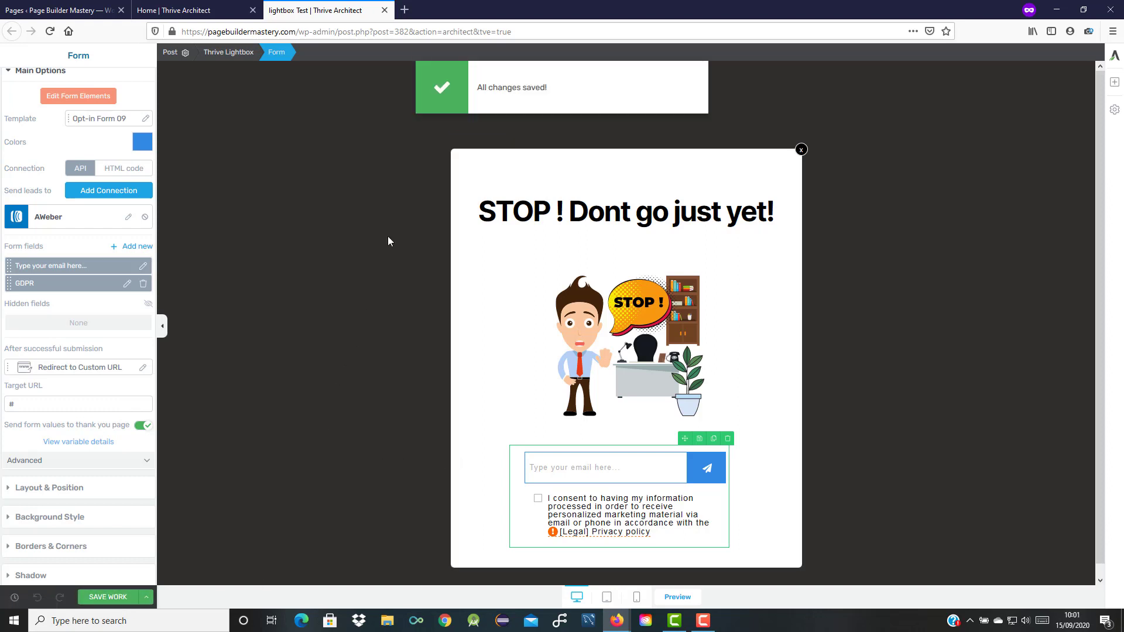
click(384, 10)
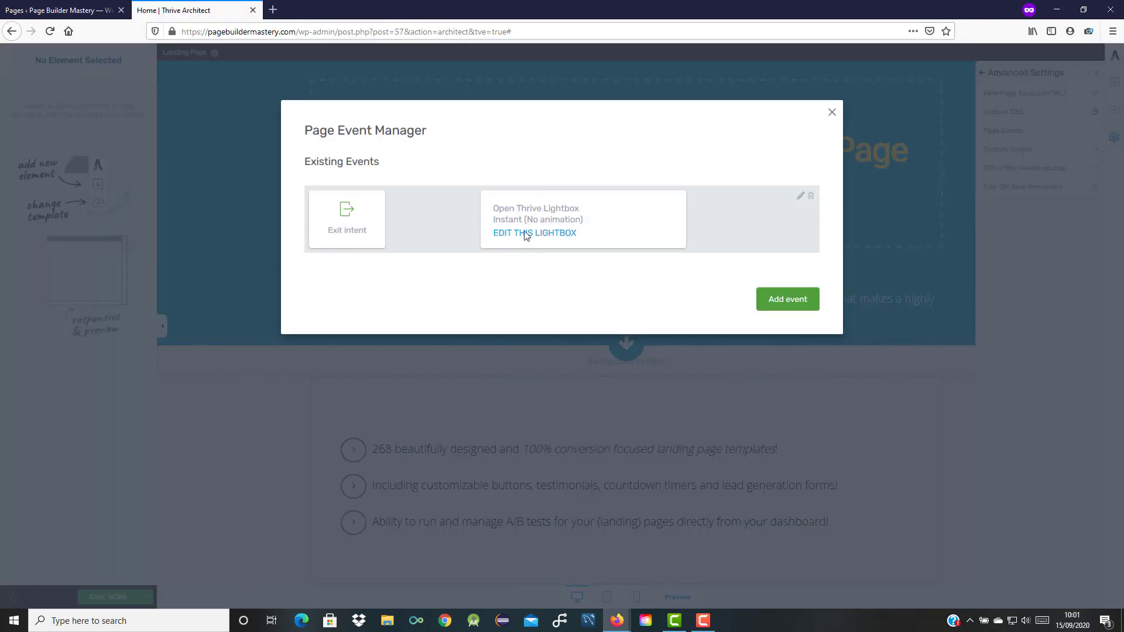
click(832, 113)
click(103, 597)
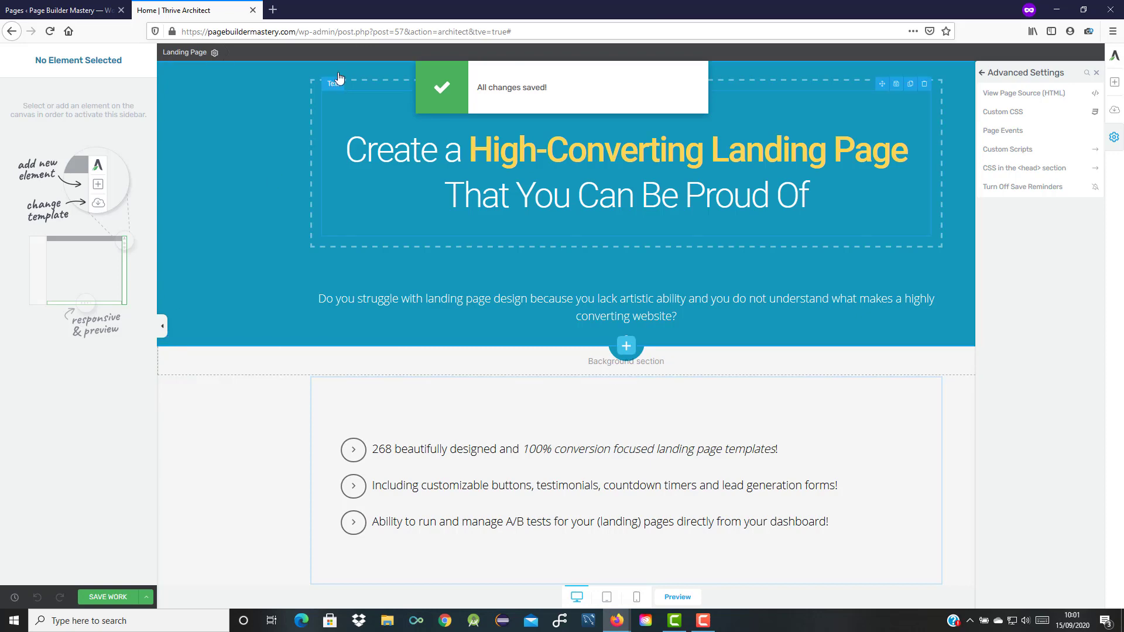
click(252, 10)
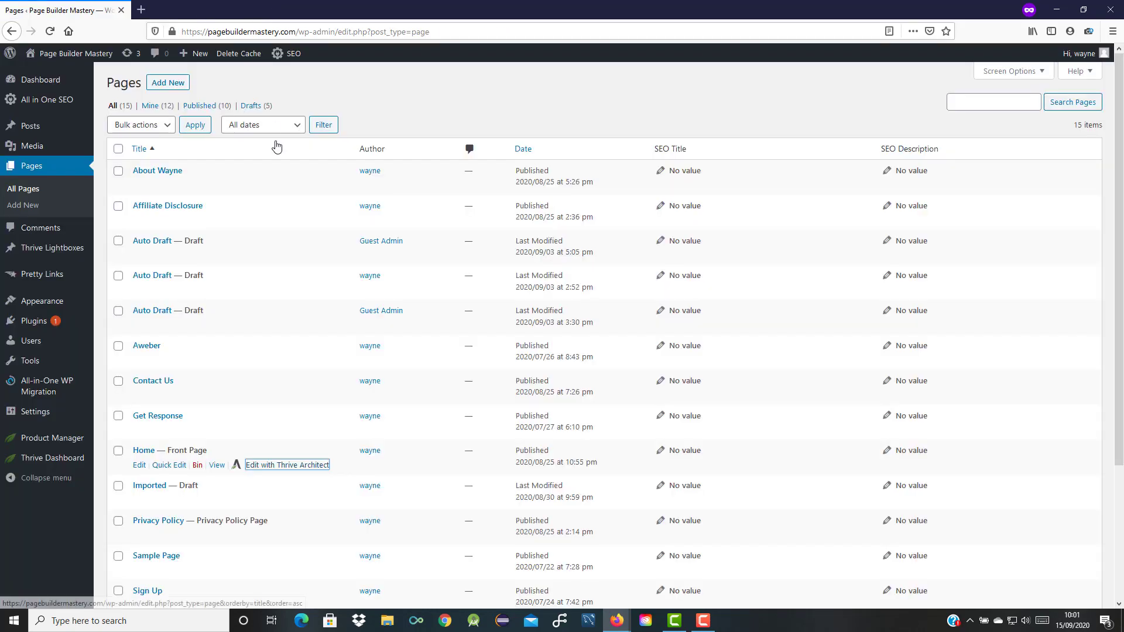
View the live Home page in a new tab and trigger the exit-intent popup.
right_click(216, 466)
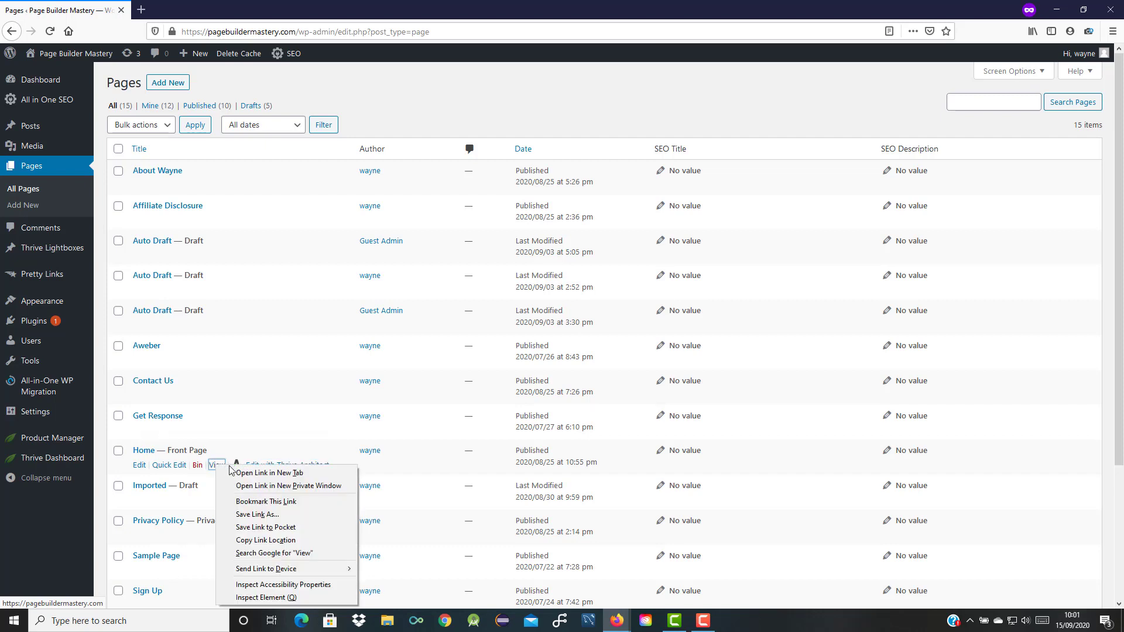
click(263, 472)
click(183, 11)
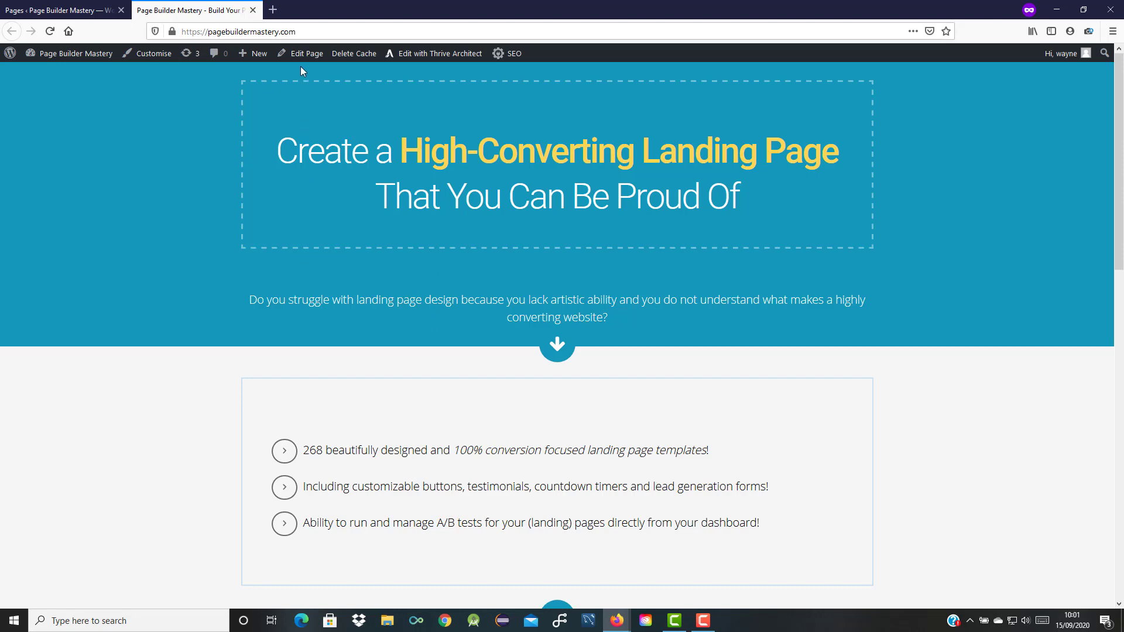
mouse_move(299, 24)
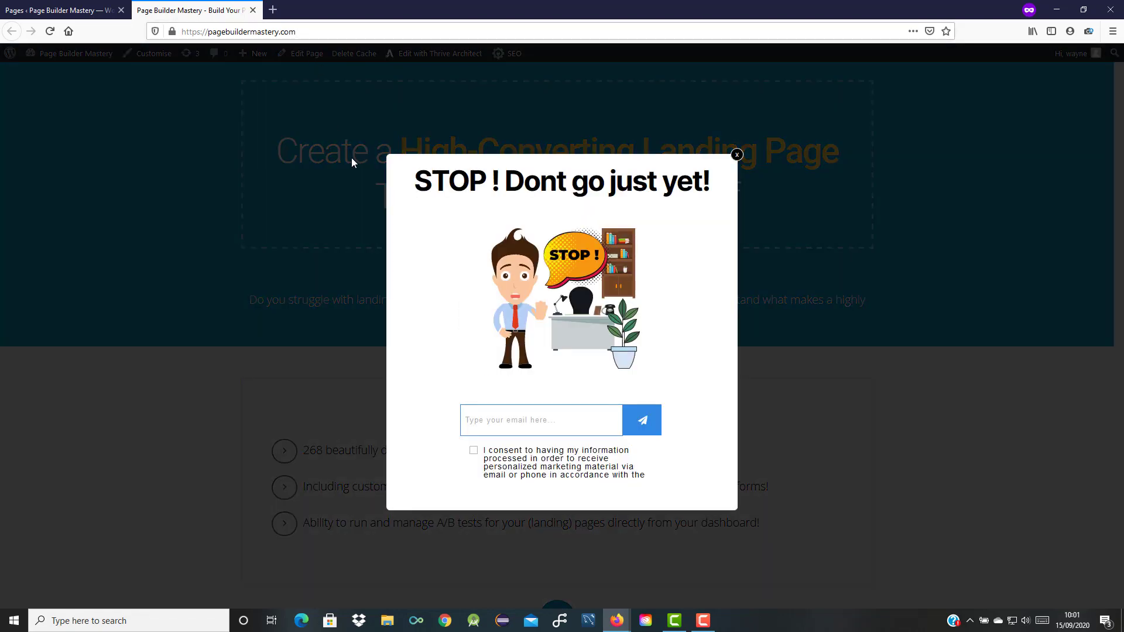